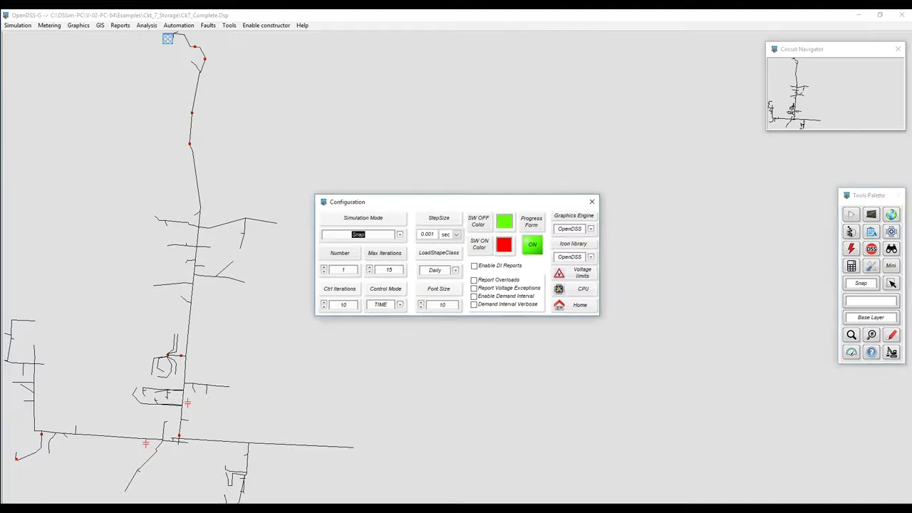
Configure a Yearly simulation with 8760 one-hour steps, 150 maximum and 100 control iterations, STATIC control and demand interval reports, and toggle temporal parallelization.
{"action": "key", "text": "Return"}
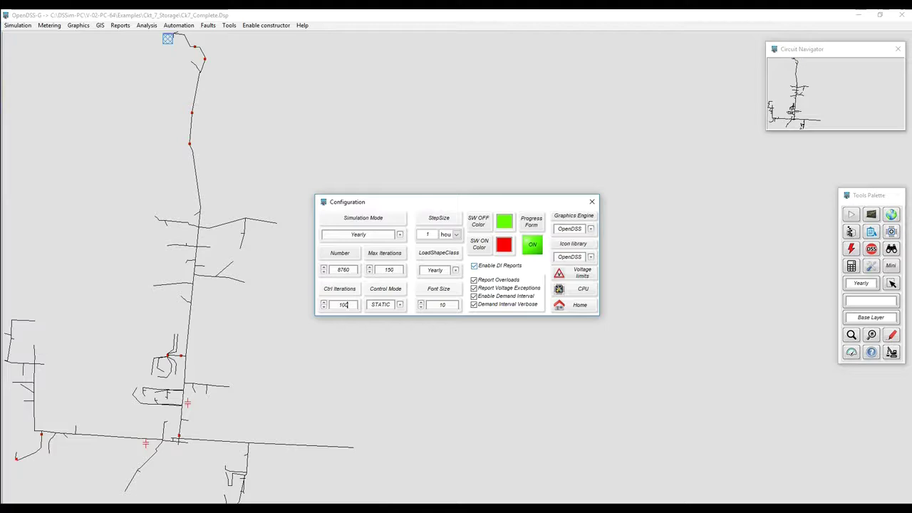
{"action": "left_click", "coordinate": [583, 289]}
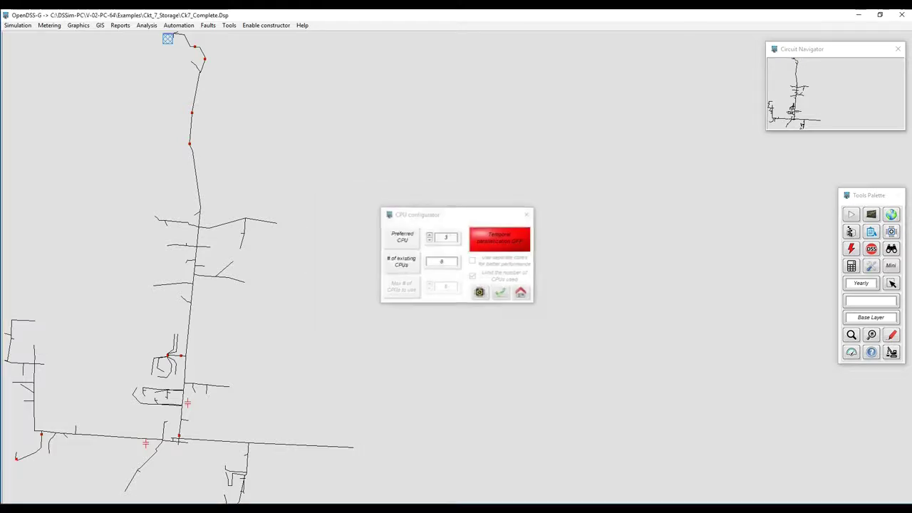
{"action": "left_click", "coordinate": [501, 240]}
{"action": "key", "text": "Return"}
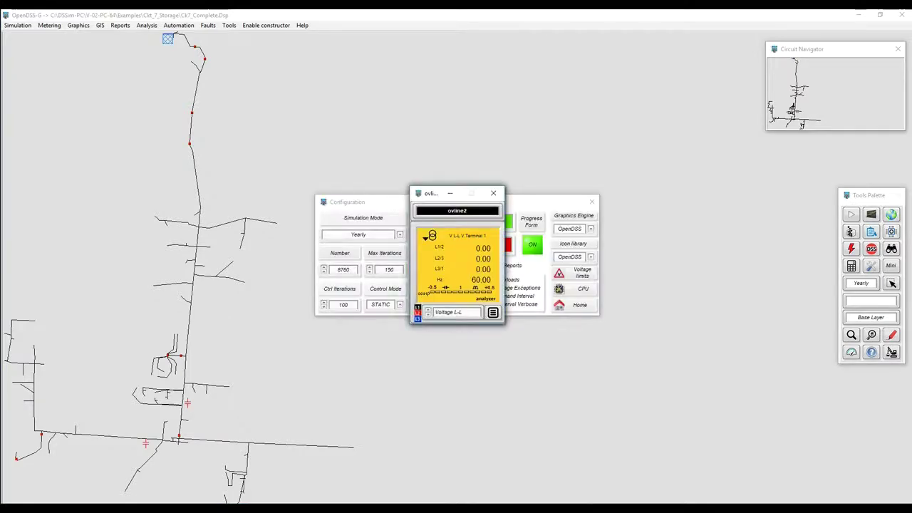
{"action": "right_click", "coordinate": [563, 313]}
{"action": "left_click", "coordinate": [595, 363]}
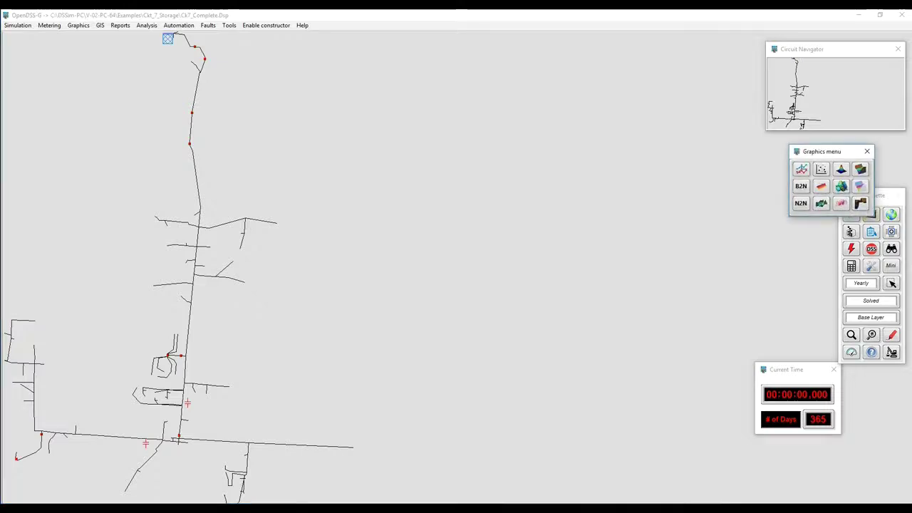
Plot the circuit's voltage profile, arrange the 2D and 3D charts apart, and rotate the 3D chart to separate the phases.
{"action": "left_click", "coordinate": [800, 169]}
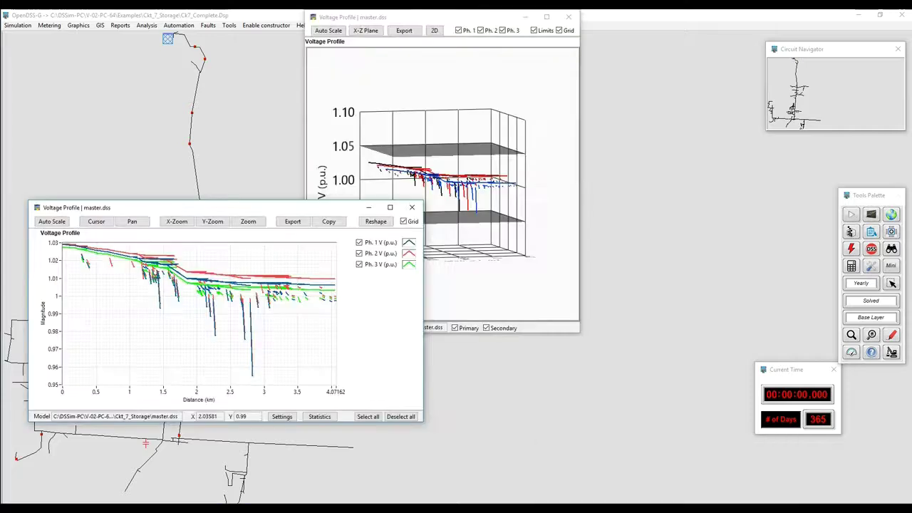
{"action": "left_click_drag", "start_coordinate": [320, 208], "coordinate": [758, 250]}
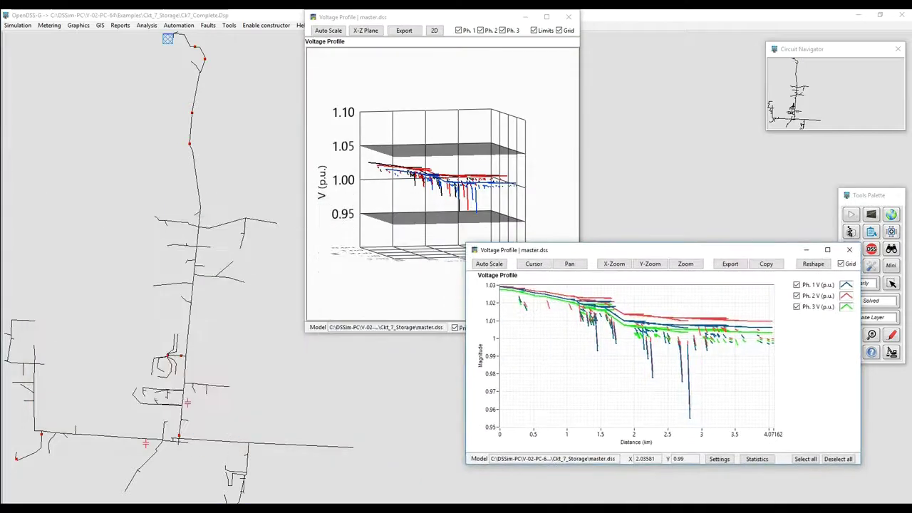
{"action": "left_click_drag", "start_coordinate": [463, 16], "coordinate": [309, 21]}
{"action": "left_click_drag", "start_coordinate": [271, 178], "coordinate": [179, 258]}
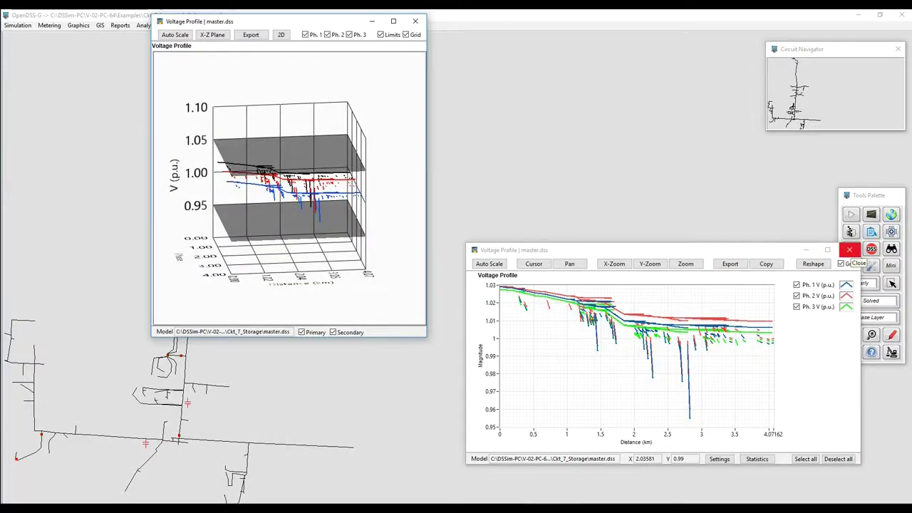
Export the 2D voltage profile chart as an Excel file.
{"action": "left_click", "coordinate": [730, 263]}
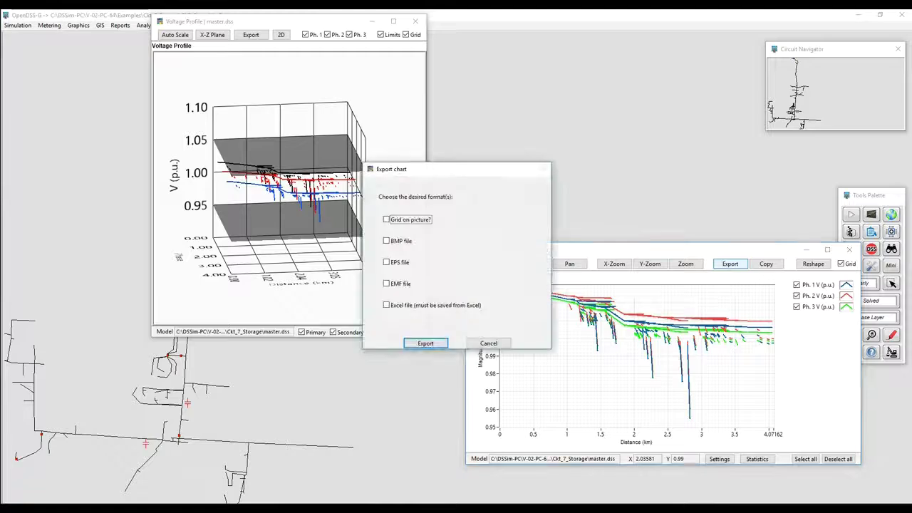
{"action": "left_click", "coordinate": [386, 305]}
{"action": "left_click", "coordinate": [425, 344]}
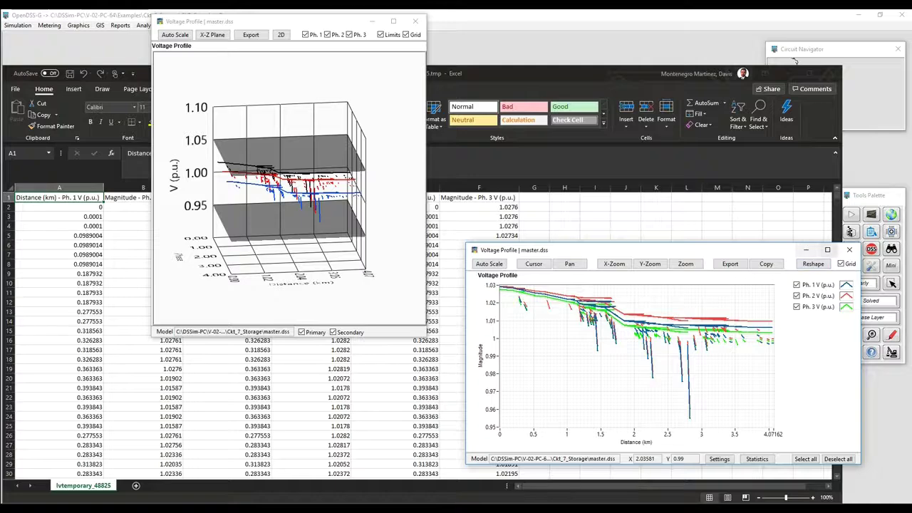
Close both voltage profile charts and review the exported distance and magnitude data for the three phases in Excel.
{"action": "left_click", "coordinate": [849, 249]}
{"action": "left_click", "coordinate": [416, 20]}
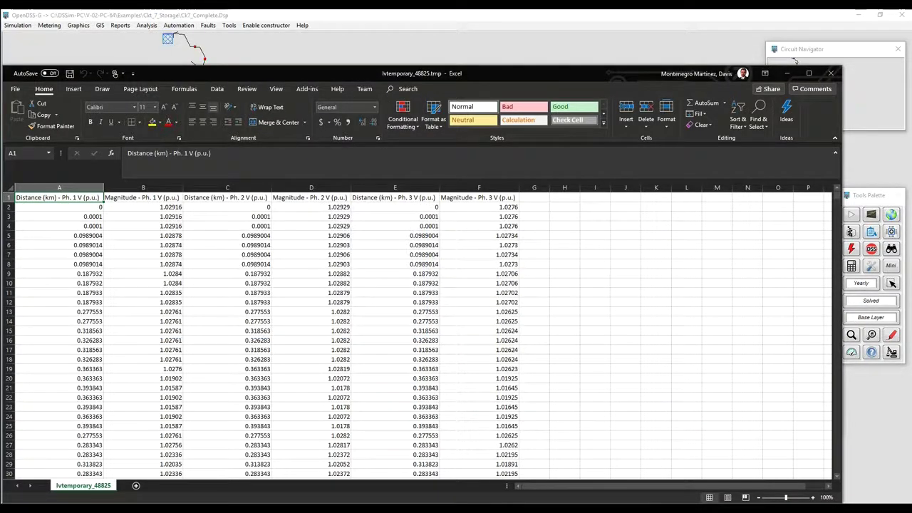
{"action": "scroll", "coordinate": [417, 334], "scroll_direction": "down", "scroll_amount": 1}
{"action": "scroll", "coordinate": [418, 335], "scroll_direction": "up", "scroll_amount": 1}
{"action": "scroll", "coordinate": [417, 335], "scroll_direction": "down", "scroll_amount": 10}
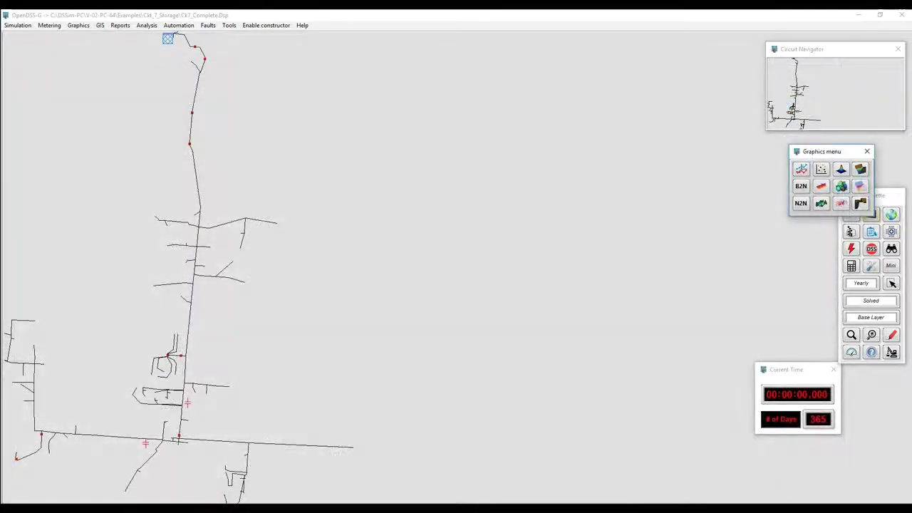
Plot the geographic voltage magnitude and view its 3D circuit graph in a maximized render window.
{"action": "left_click", "coordinate": [821, 169]}
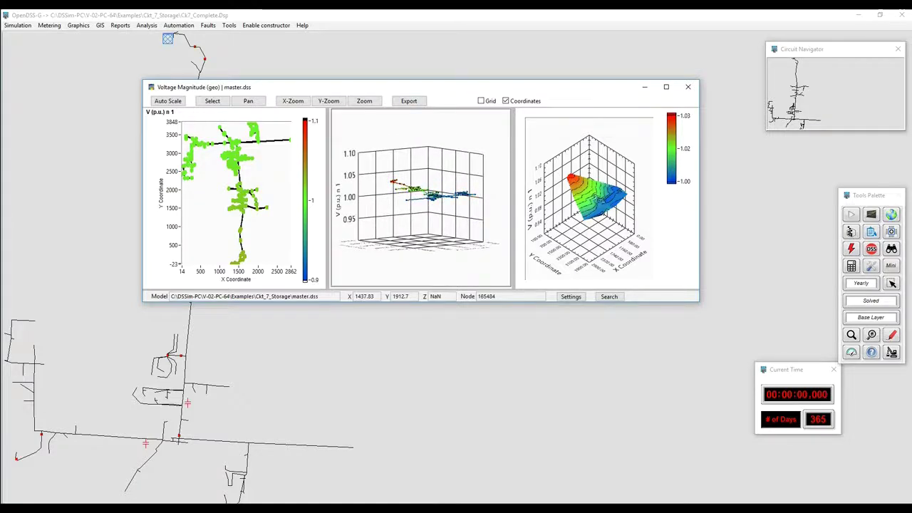
{"action": "right_click", "coordinate": [408, 185]}
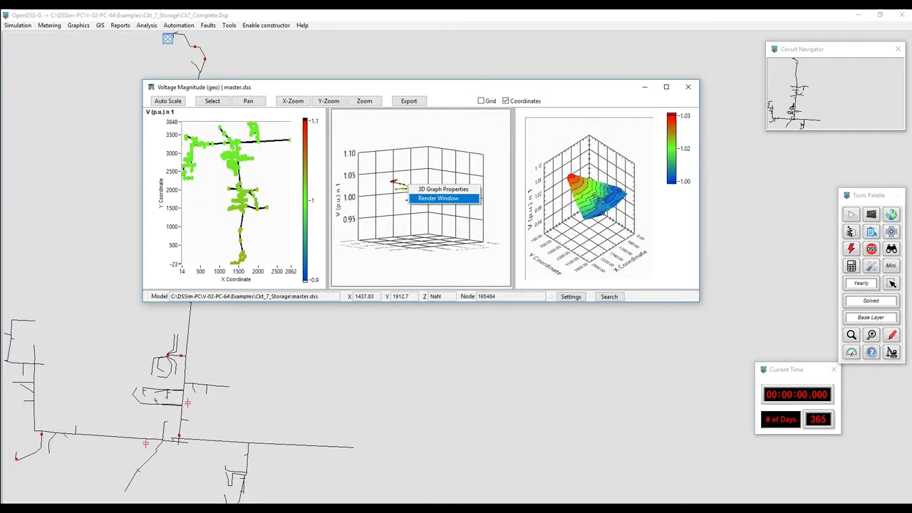
{"action": "left_click", "coordinate": [439, 198]}
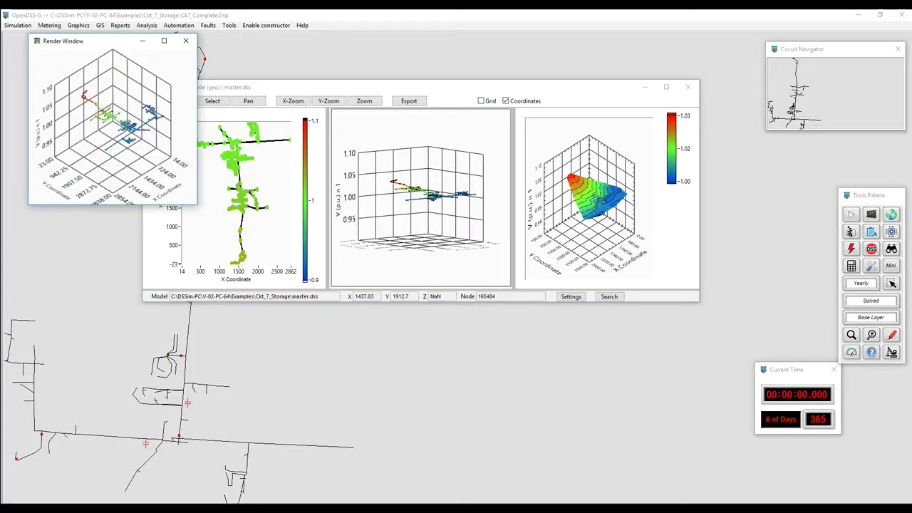
{"action": "left_click", "coordinate": [645, 86]}
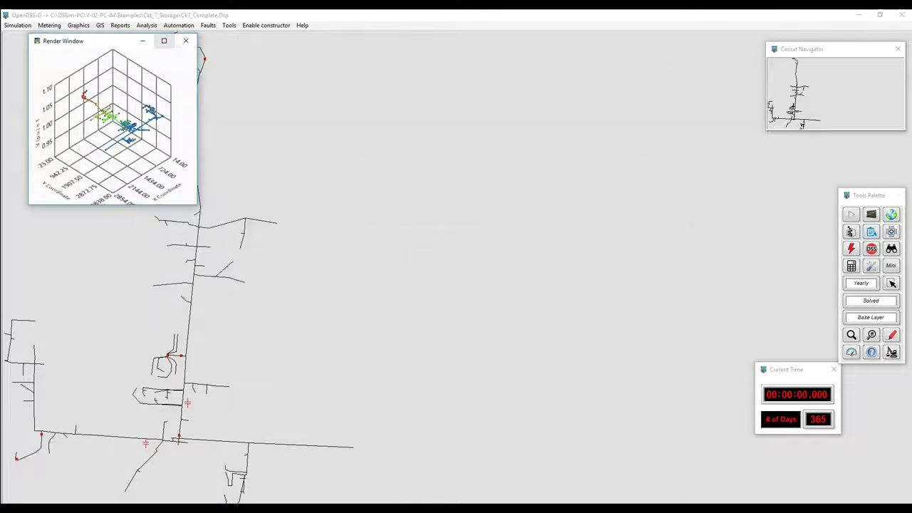
{"action": "key", "text": "super+Up"}
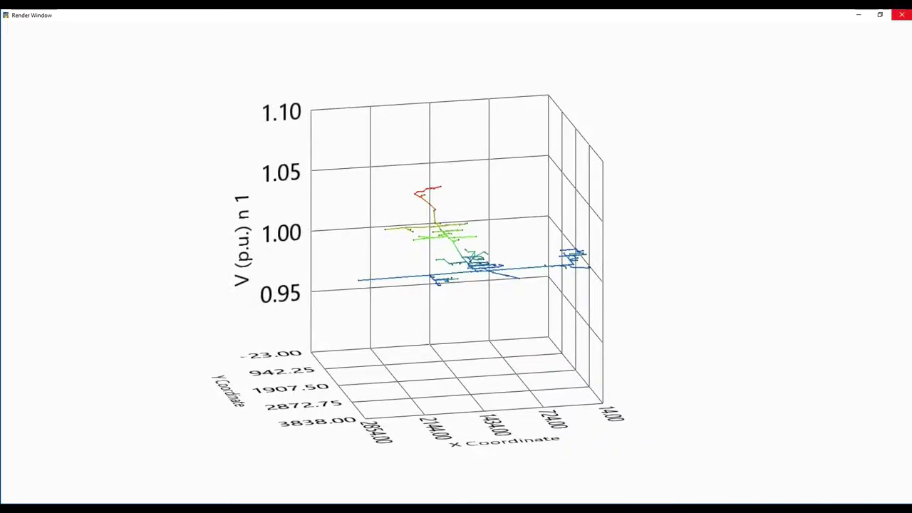
Close the render window, restore the Voltage Magnitude (geo) charts to review them, and close them.
{"action": "left_click", "coordinate": [901, 14]}
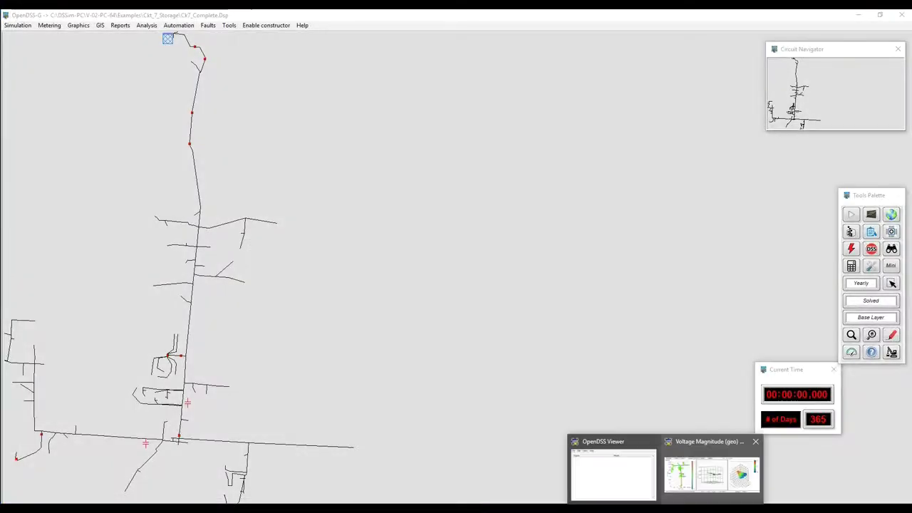
{"action": "left_click", "coordinate": [709, 467]}
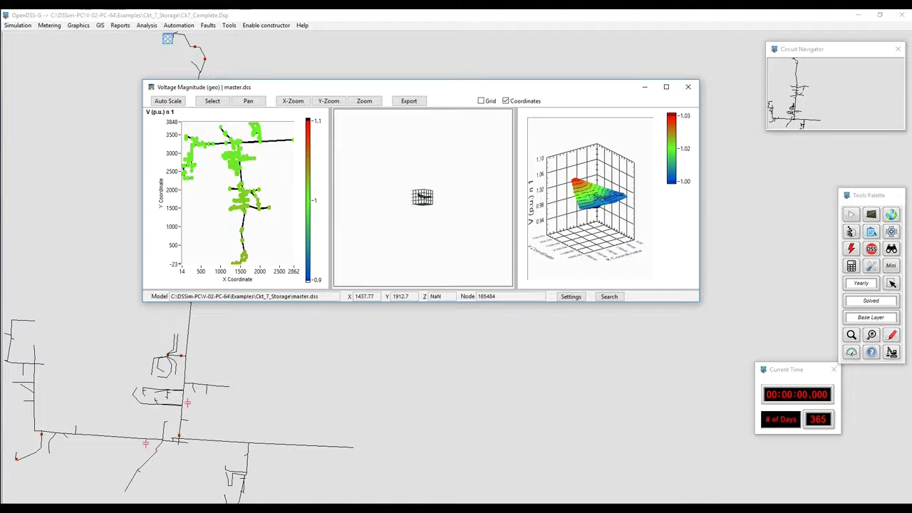
{"action": "left_click", "coordinate": [688, 86]}
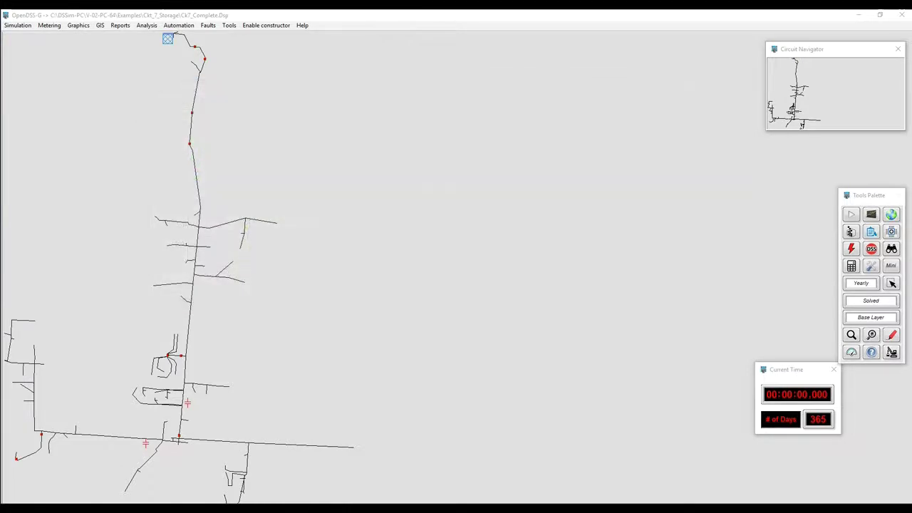
Plot the kWh surface by month and hour, examine it in a maximized render window, and close it.
{"action": "left_click", "coordinate": [870, 214]}
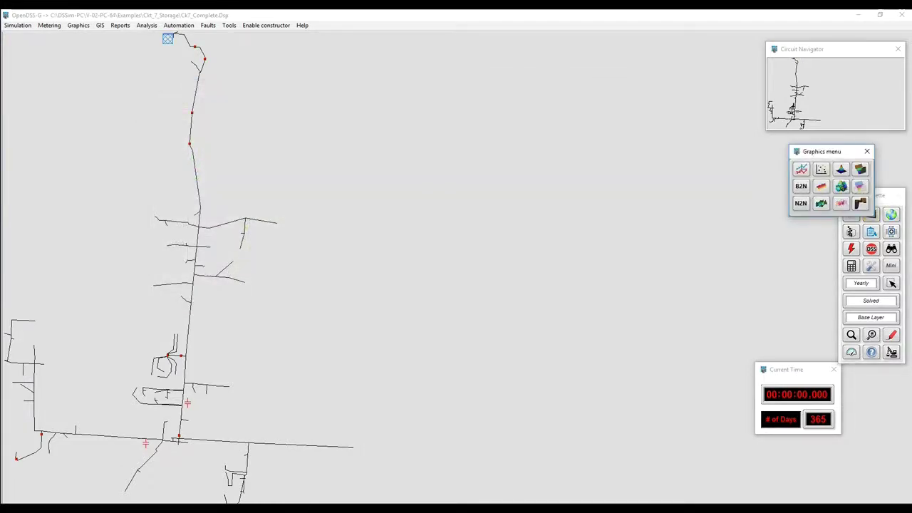
{"action": "left_click", "coordinate": [842, 185]}
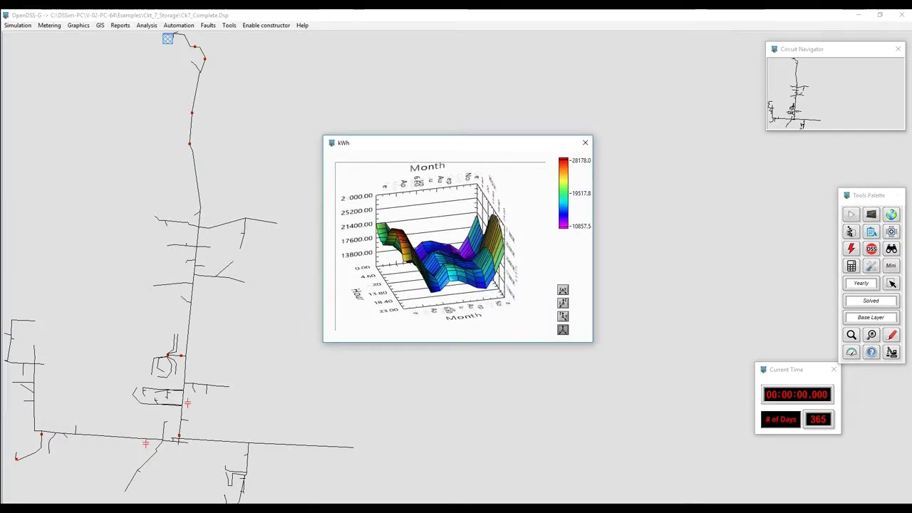
{"action": "right_click", "coordinate": [456, 248]}
{"action": "left_click", "coordinate": [485, 263]}
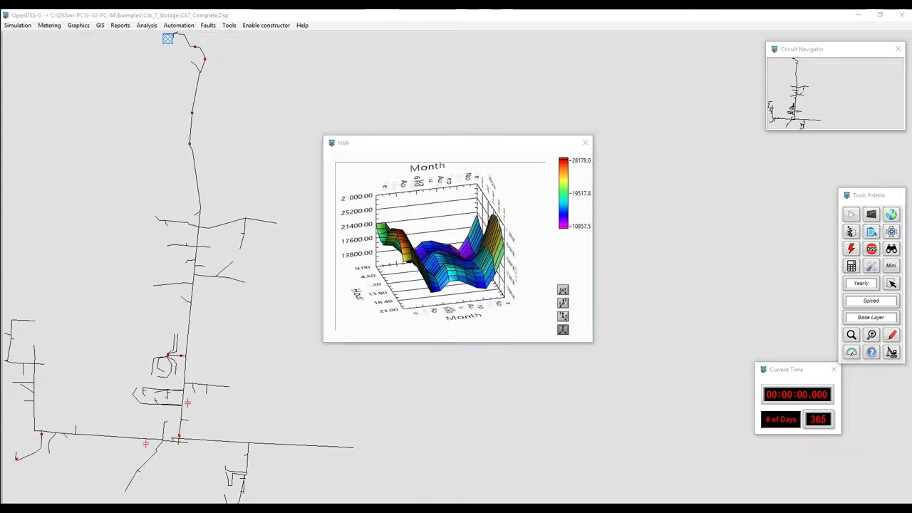
{"action": "left_click", "coordinate": [585, 143]}
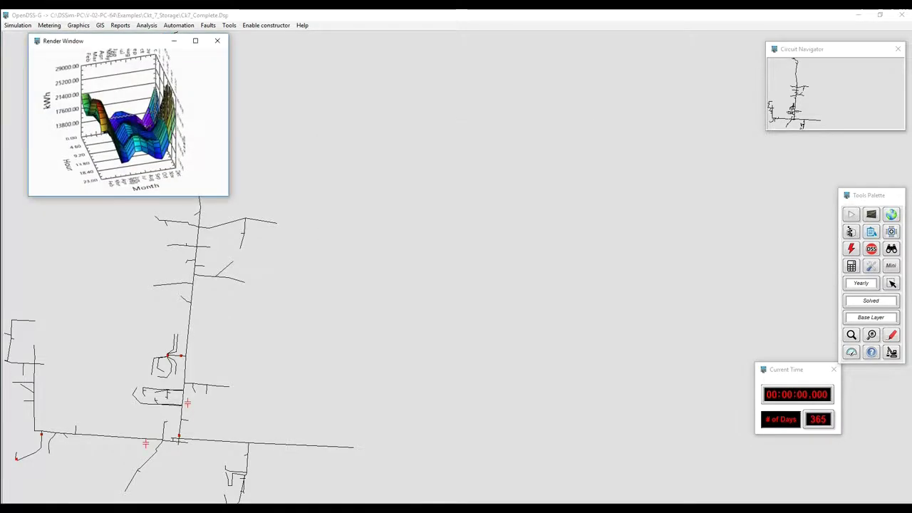
{"action": "left_click", "coordinate": [196, 41]}
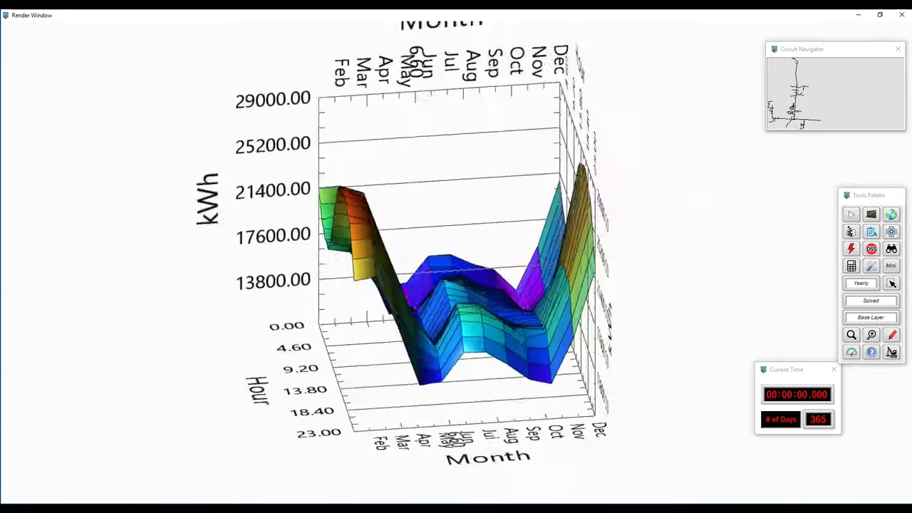
{"action": "left_click", "coordinate": [901, 14]}
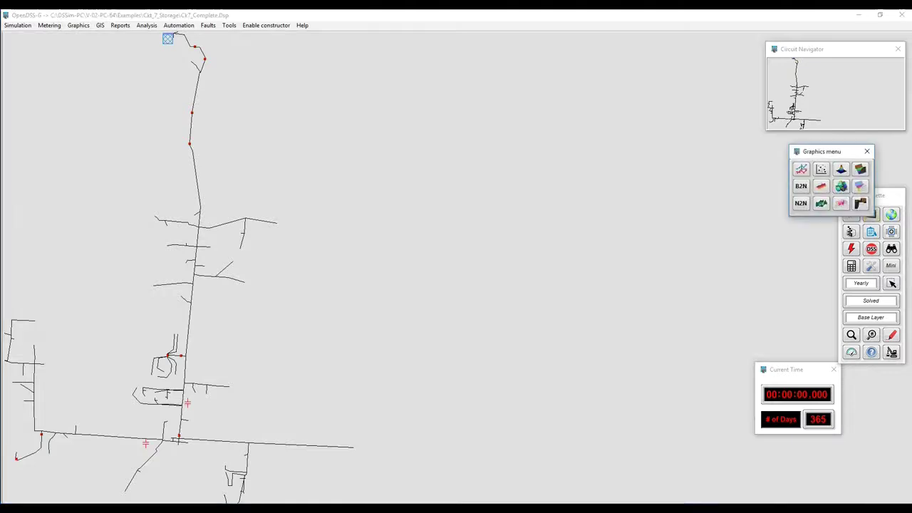
View the kvarh surface and the Losses kV plot in turn, closing each one.
{"action": "left_click", "coordinate": [842, 203]}
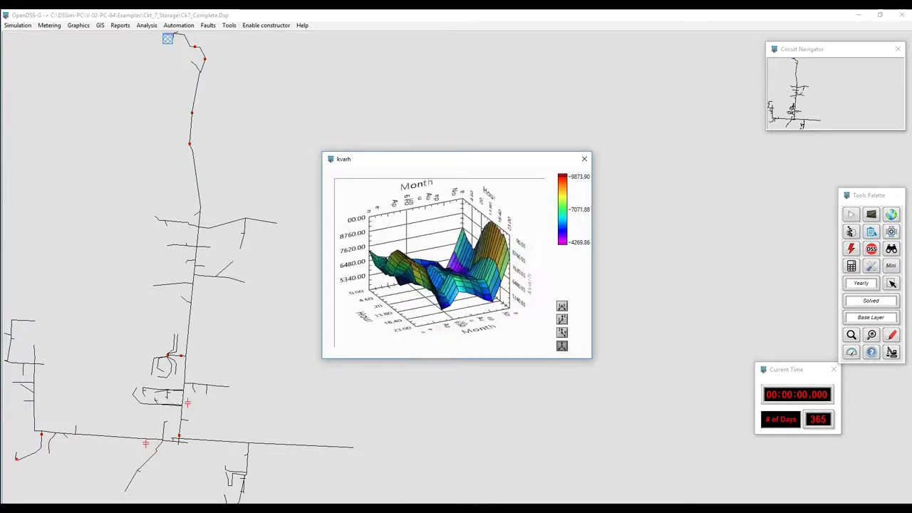
{"action": "left_click", "coordinate": [584, 159]}
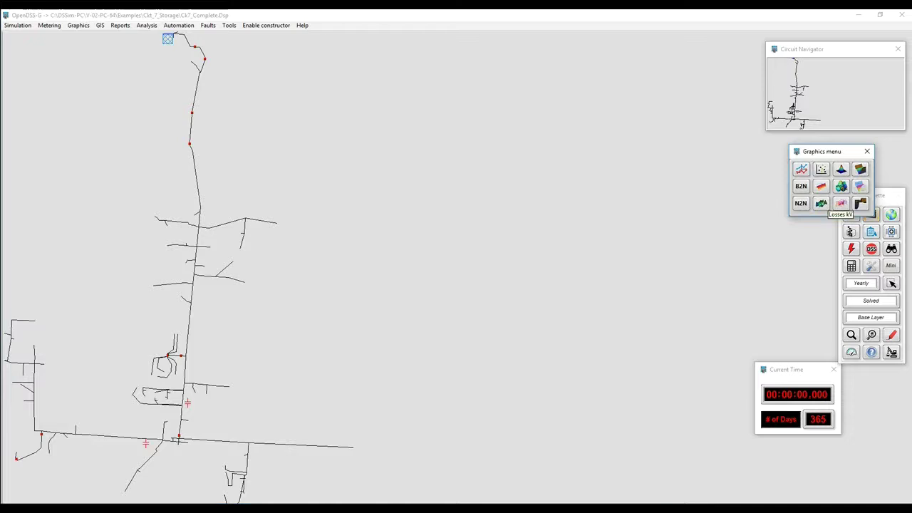
{"action": "left_click", "coordinate": [841, 204]}
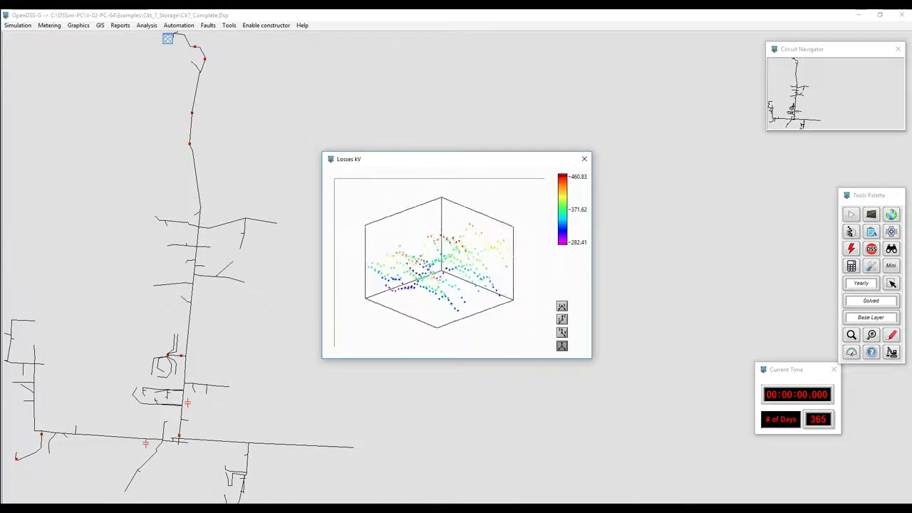
{"action": "left_click", "coordinate": [584, 158]}
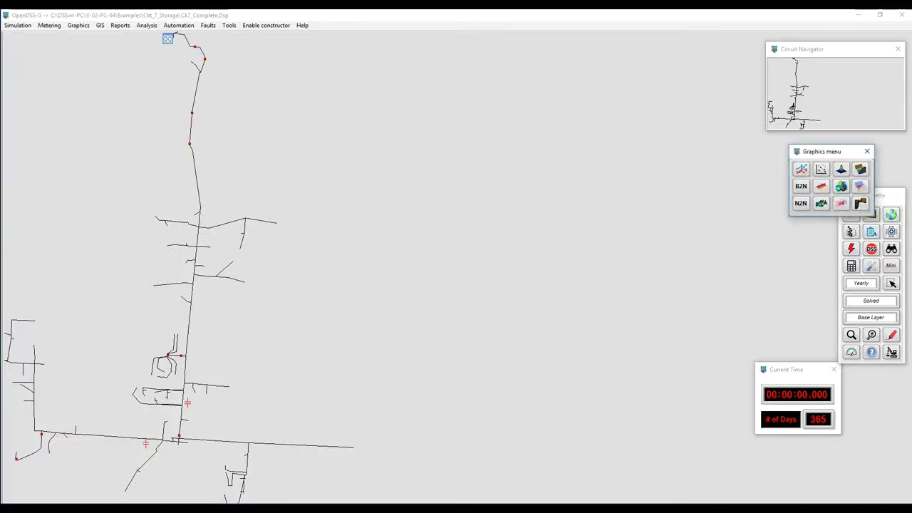
Plot the Losses kWh surface by month and hour, examine it in a maximized render window, and close it.
{"action": "left_click", "coordinate": [841, 204]}
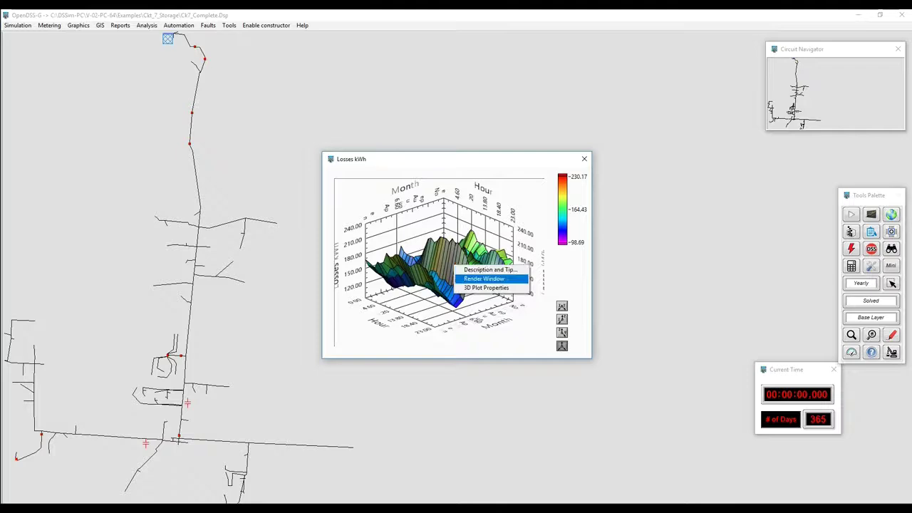
{"action": "key", "text": "Return"}
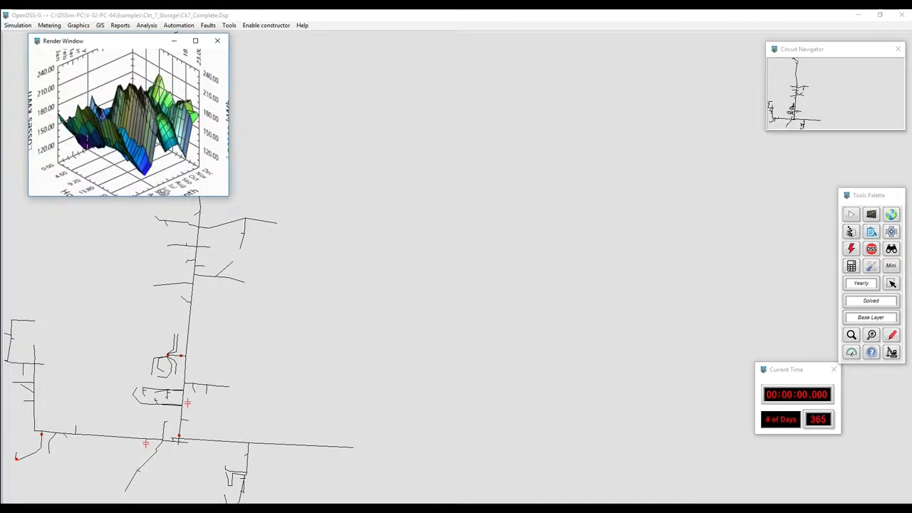
{"action": "left_click", "coordinate": [196, 40]}
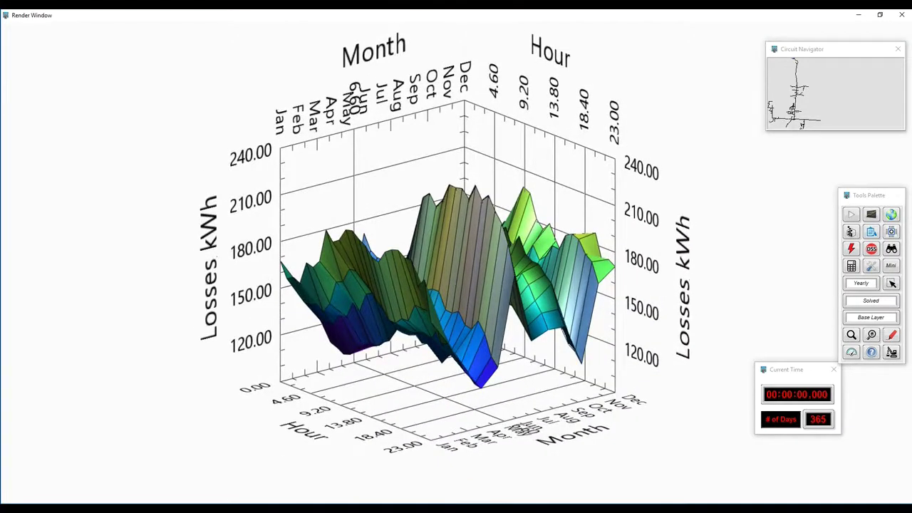
{"action": "left_click", "coordinate": [901, 14]}
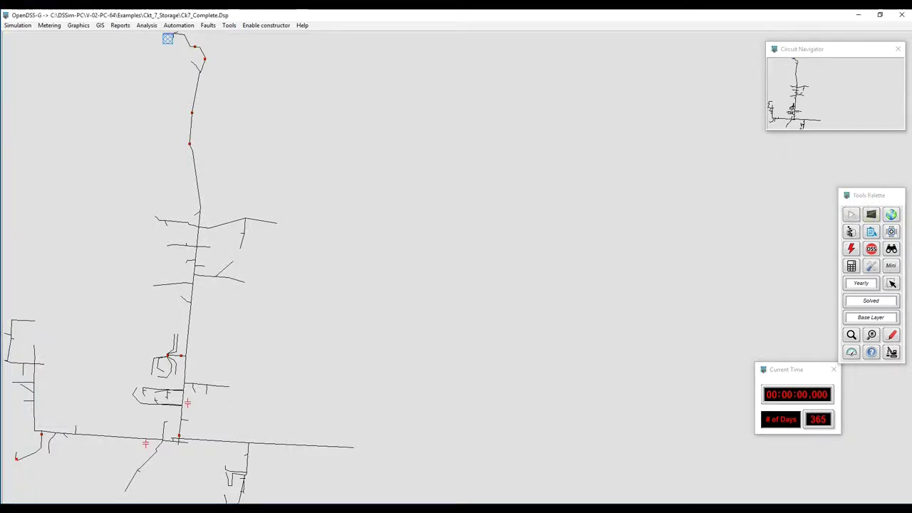
Bring up the incidence matrix plot, reposition its window, and activate the Select cursor to inspect individual matrix elements.
{"action": "left_click", "coordinate": [712, 472]}
{"action": "left_click_drag", "start_coordinate": [214, 208], "coordinate": [341, 190]}
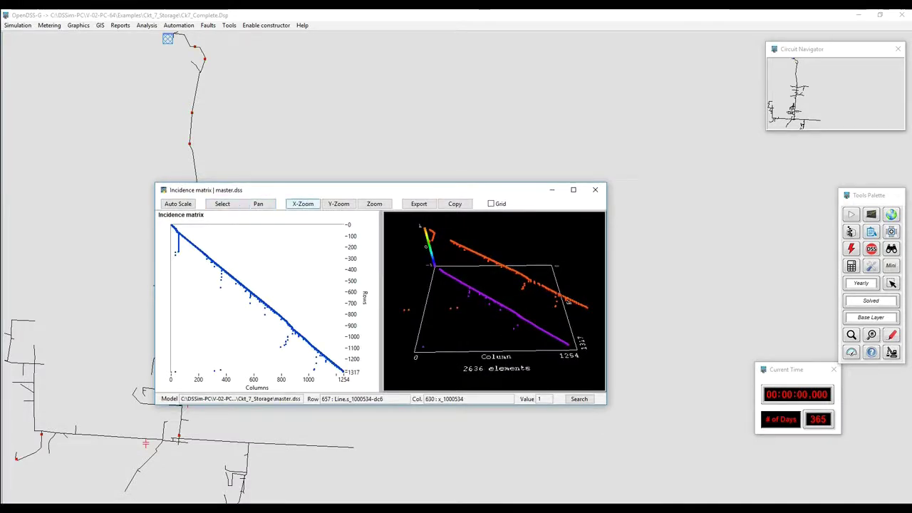
{"action": "left_click", "coordinate": [222, 203]}
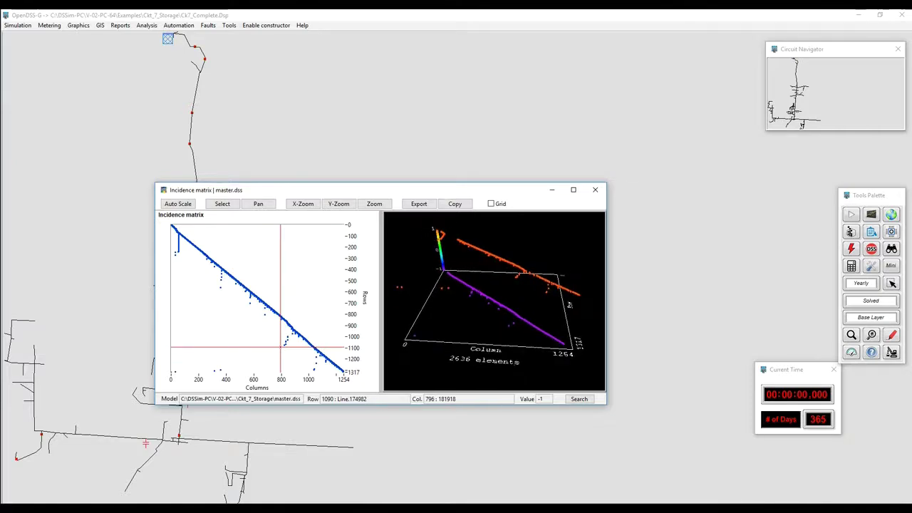
Close the incidence matrix plot, bring up the Laplacian matrix plot for examination, and close it.
{"action": "left_click", "coordinate": [595, 189]}
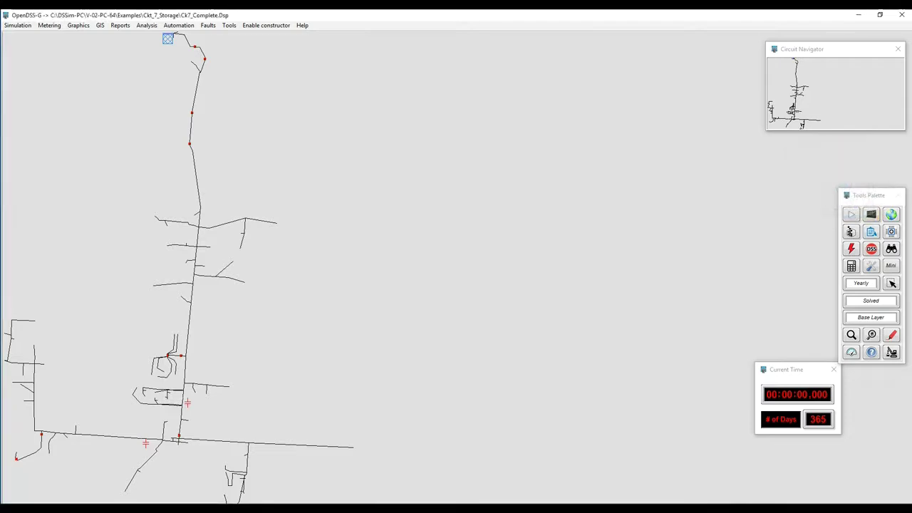
{"action": "left_click", "coordinate": [714, 470]}
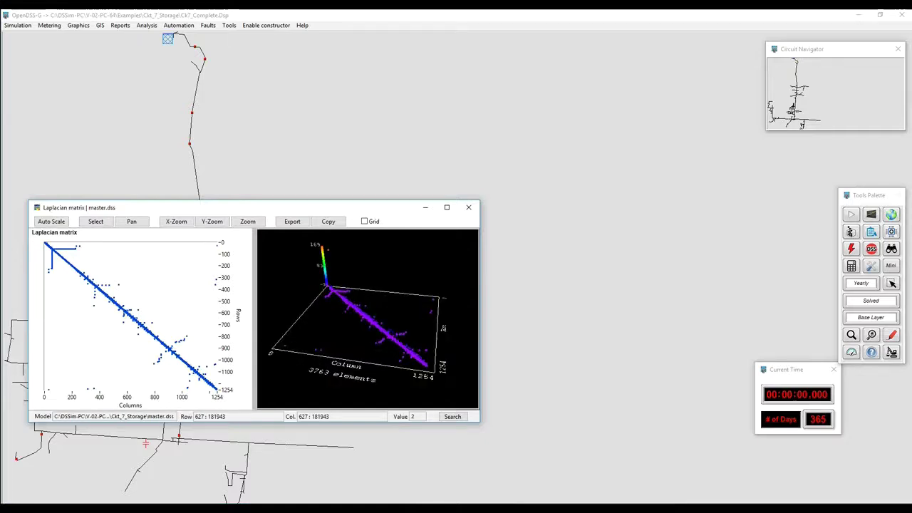
{"action": "left_click", "coordinate": [468, 207]}
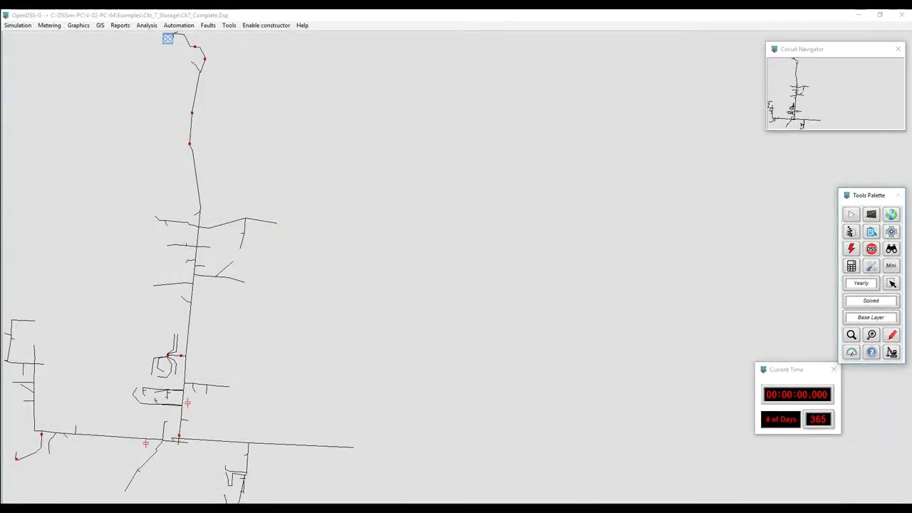
Generate the line-to-neutral voltage report by element, read through its listing, and close it.
{"action": "left_click", "coordinate": [119, 25]}
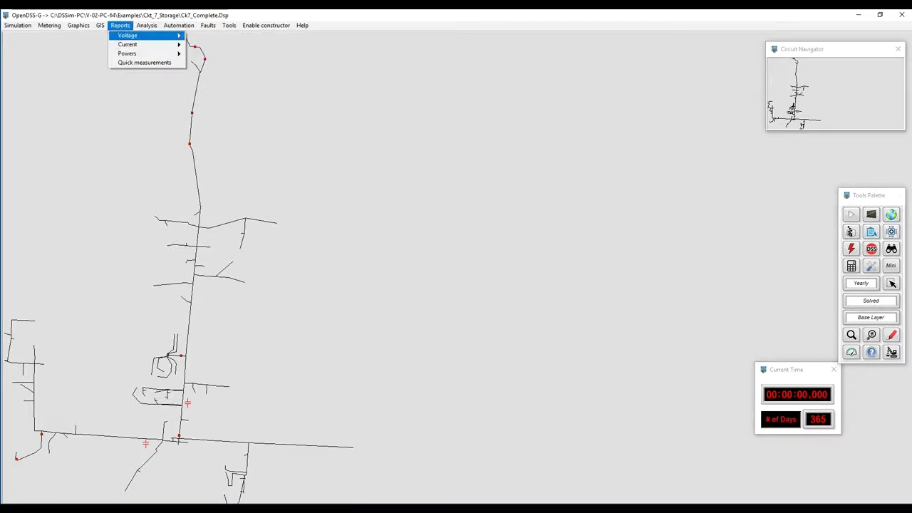
{"action": "mouse_move", "coordinate": [143, 35]}
{"action": "left_click", "coordinate": [213, 61]}
{"action": "scroll", "coordinate": [470, 275], "scroll_direction": "down", "scroll_amount": 20}
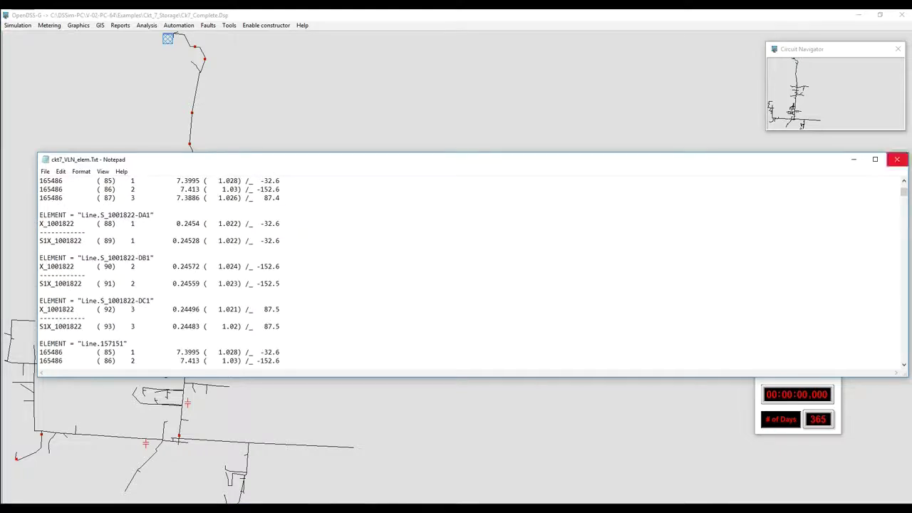
{"action": "left_click", "coordinate": [896, 158]}
Look over the available Current and Powers reports, and read through the node-ground voltages by element report again before closing it.
{"action": "left_click", "coordinate": [120, 25]}
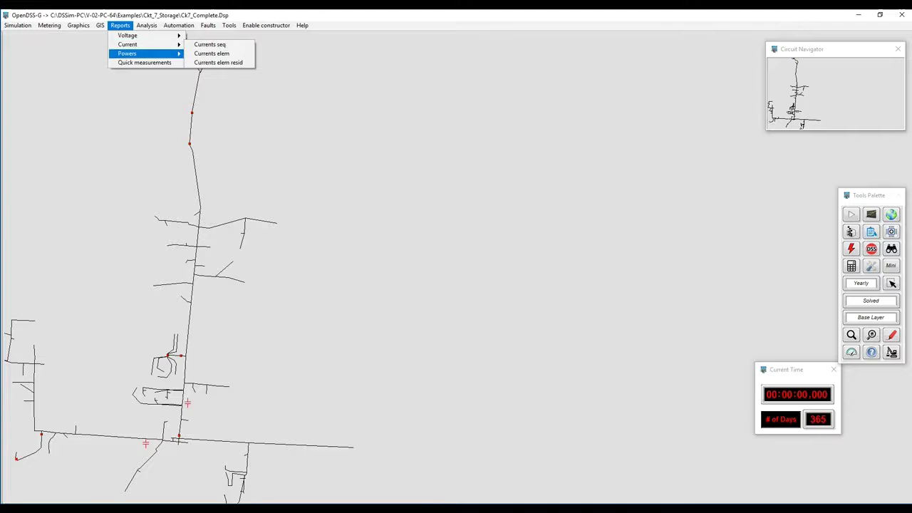
{"action": "mouse_move", "coordinate": [143, 53]}
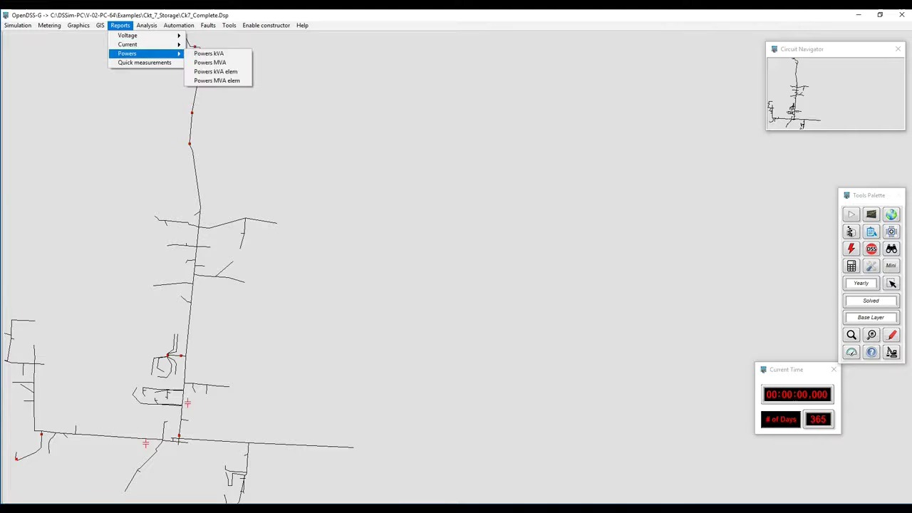
{"action": "key", "text": "Escape"}
{"action": "key", "text": "Escape"}
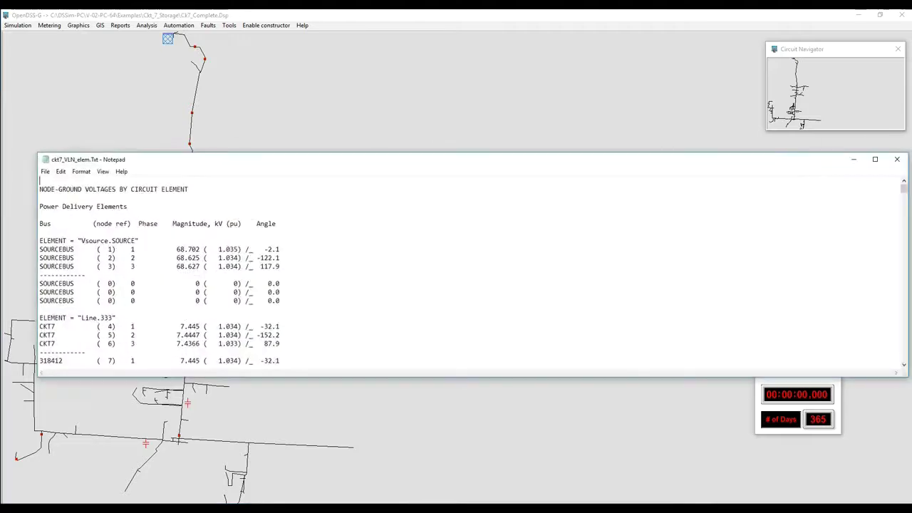
{"action": "scroll", "coordinate": [285, 278], "scroll_direction": "down", "scroll_amount": 5}
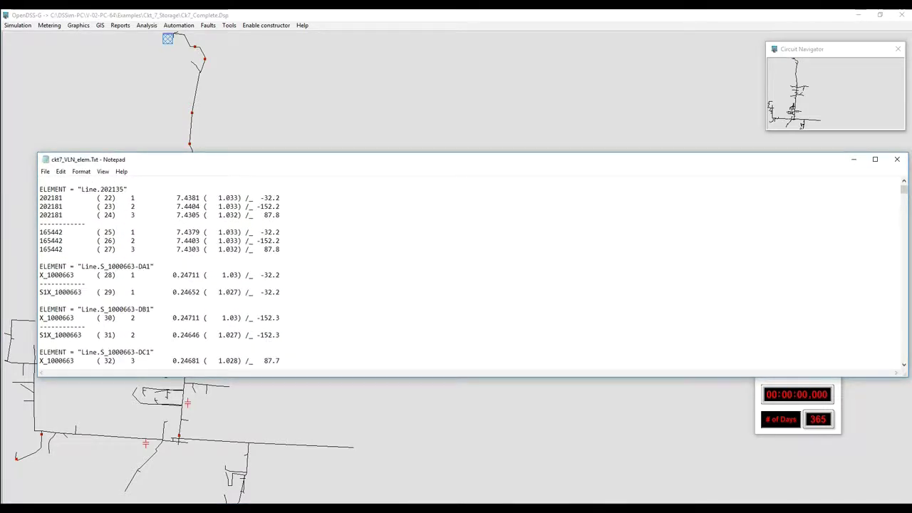
{"action": "left_click", "coordinate": [897, 159]}
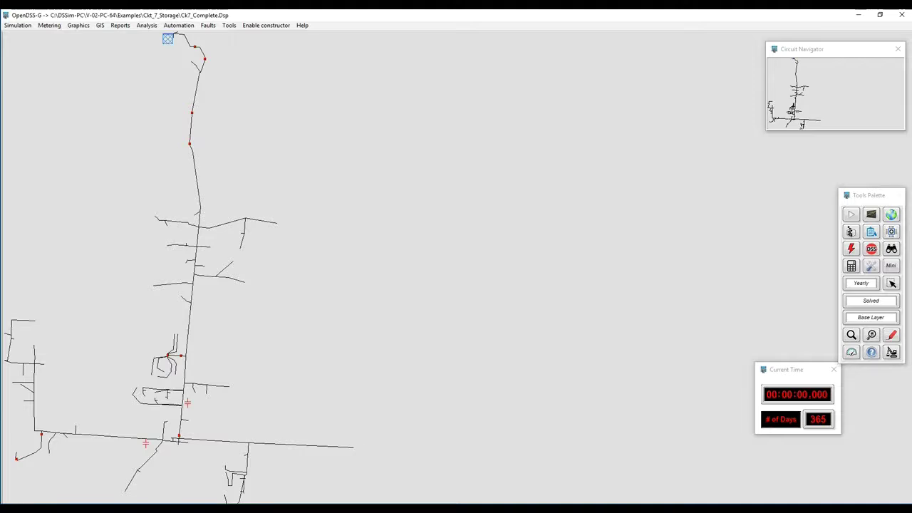
Execute "show voltages ln elem" in the OpenDSS Console, read through the resulting report, and close both the report and the console.
{"action": "type", "text": "show voltages"}
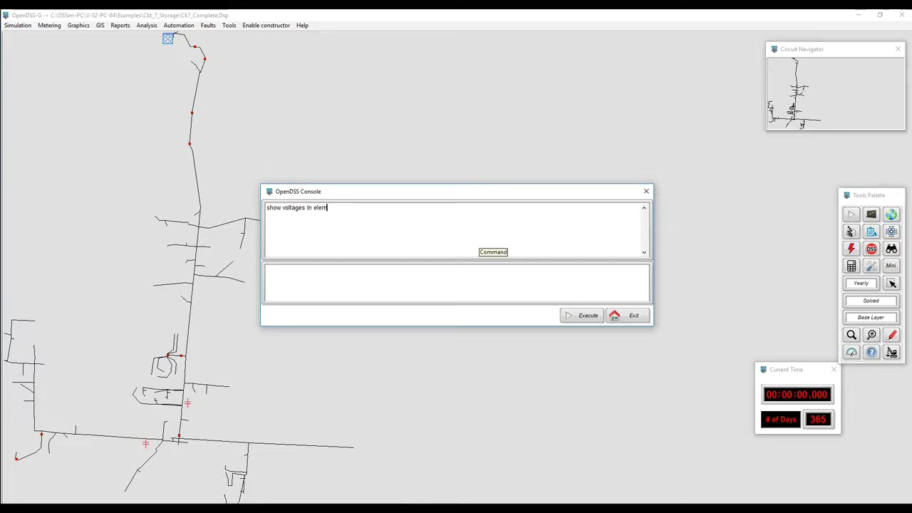
{"action": "type", "text": " ln elem"}
{"action": "key", "text": "Return"}
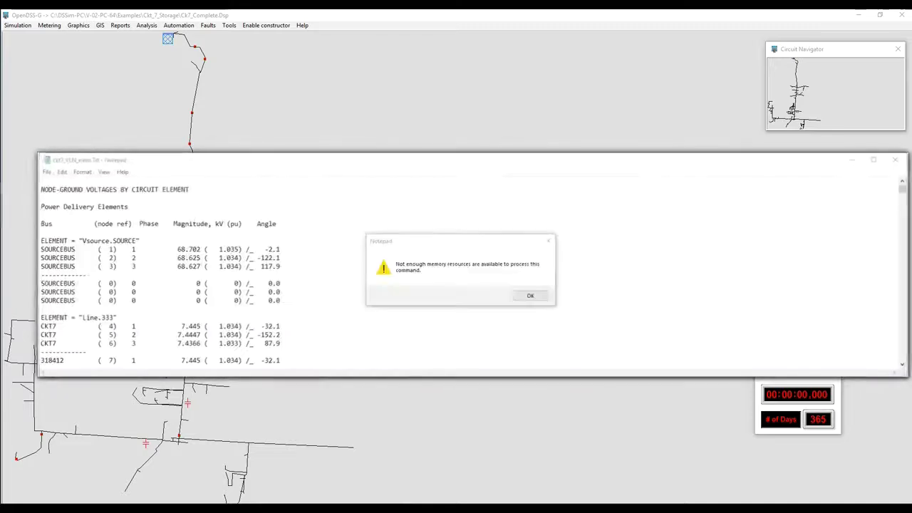
{"action": "scroll", "coordinate": [470, 270], "scroll_direction": "down", "scroll_amount": 15}
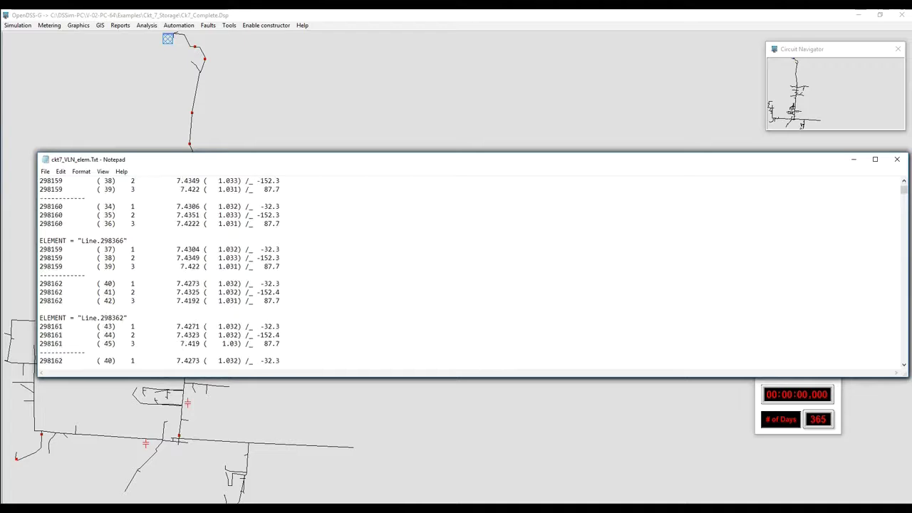
{"action": "left_click", "coordinate": [897, 159]}
{"action": "left_click", "coordinate": [606, 316]}
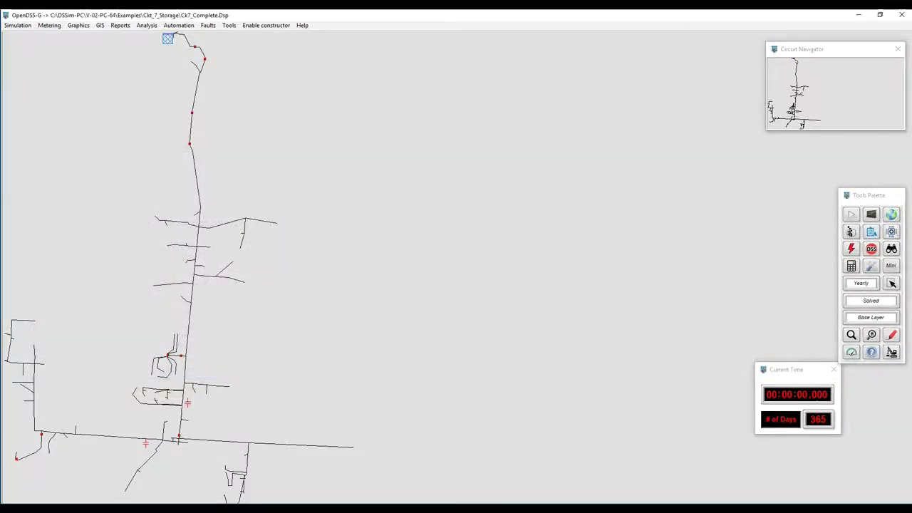
Run Quick measurements on a region around the end of the upper side branch, and place the results window clear of the circuit.
{"action": "key", "text": "Return"}
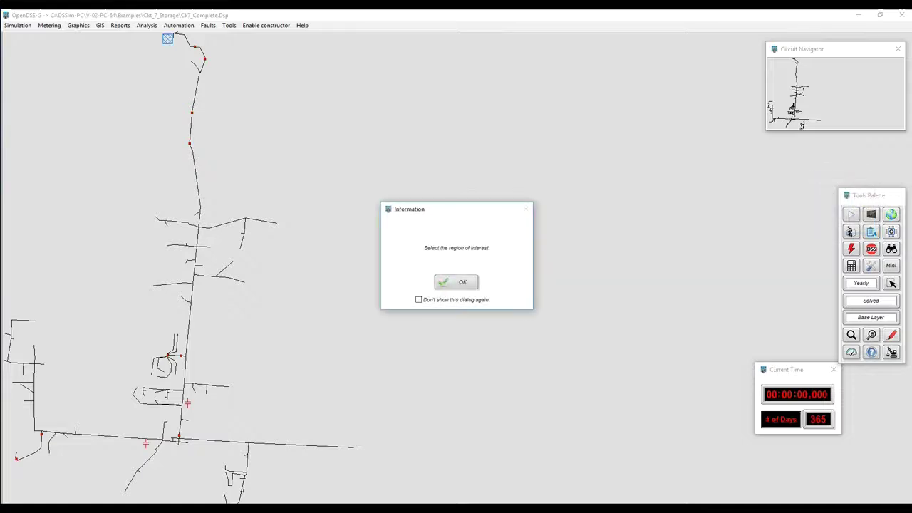
{"action": "key", "text": "Return"}
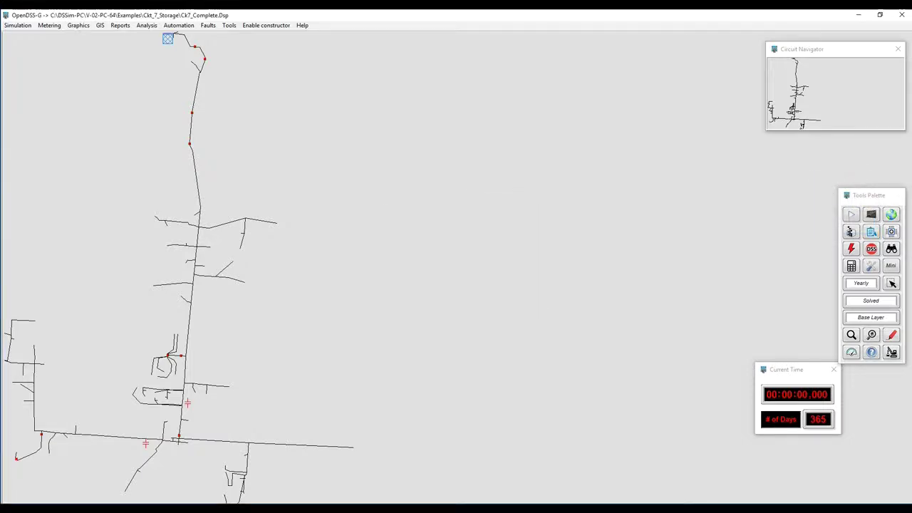
{"action": "left_click_drag", "start_coordinate": [242, 211], "coordinate": [293, 238]}
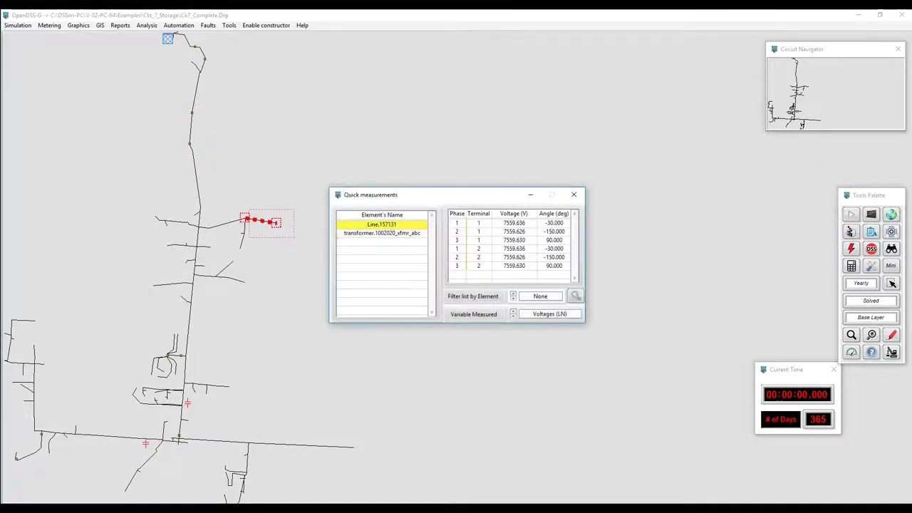
{"action": "left_click_drag", "start_coordinate": [431, 199], "coordinate": [609, 167]}
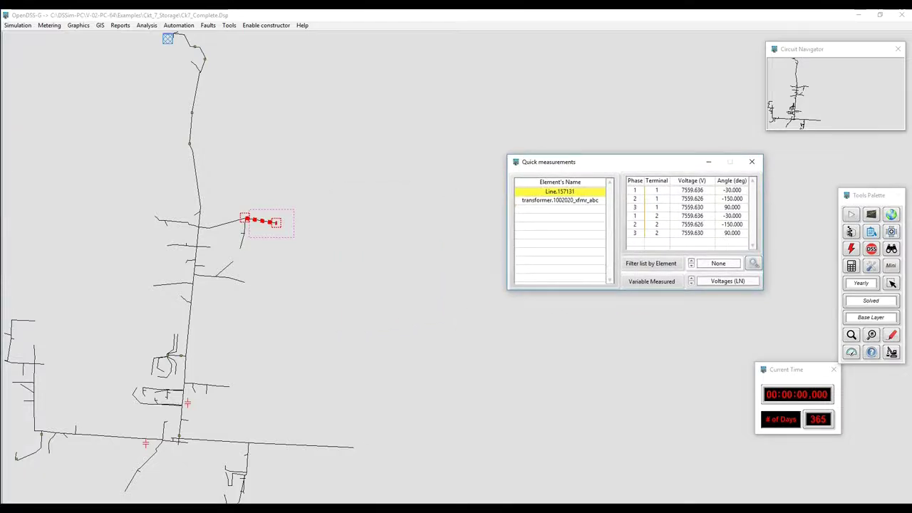
Inspect the currents, powers and losses of Line.157131 in turn, and return the measured variable to Voltages (LN).
{"action": "left_click", "coordinate": [559, 200]}
{"action": "left_click", "coordinate": [560, 191]}
{"action": "left_click", "coordinate": [728, 280]}
{"action": "left_click", "coordinate": [723, 289]}
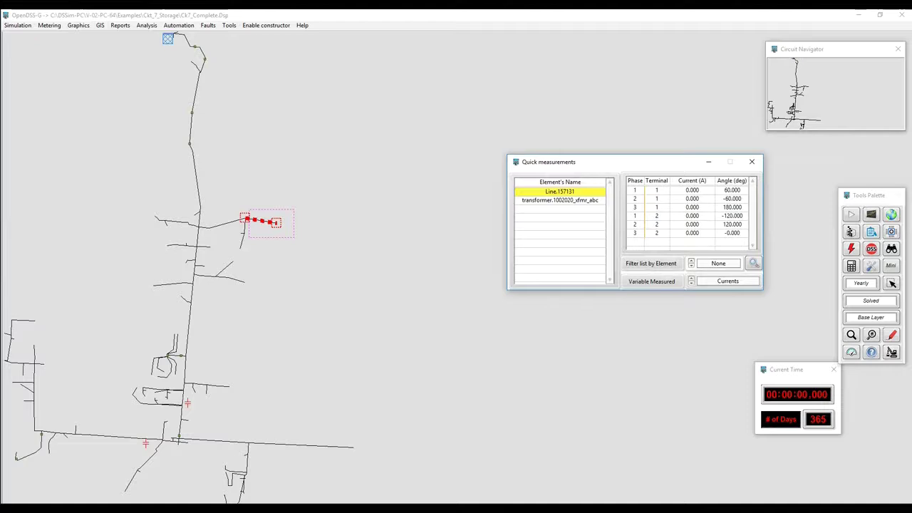
{"action": "left_click", "coordinate": [727, 281]}
{"action": "left_click", "coordinate": [704, 284]}
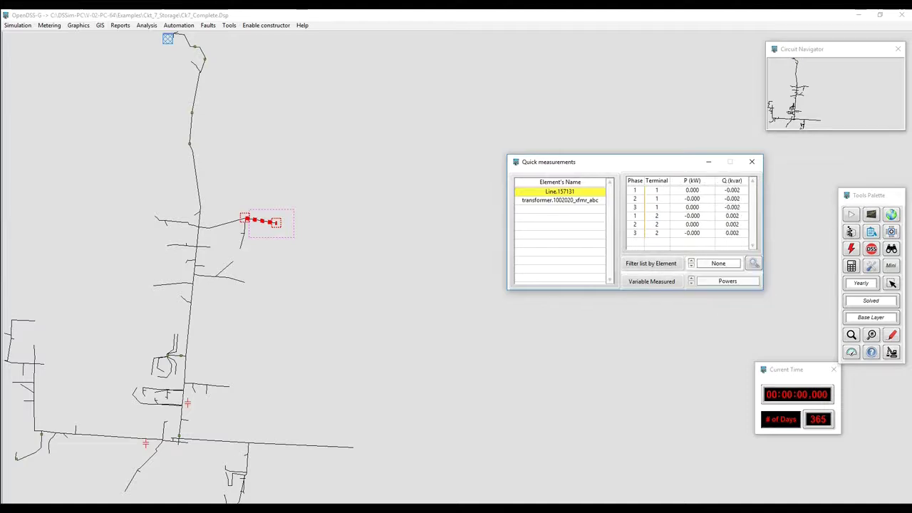
{"action": "left_click", "coordinate": [728, 280]}
{"action": "left_click", "coordinate": [703, 283]}
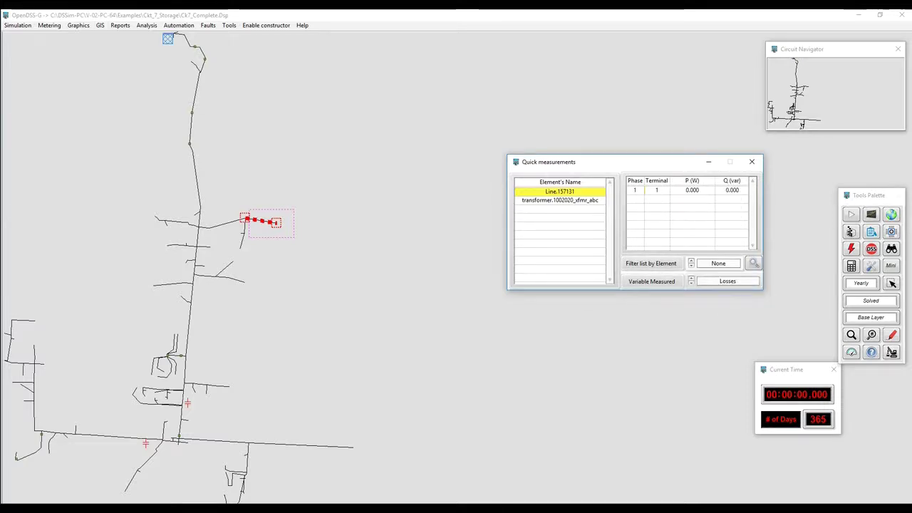
{"action": "left_click", "coordinate": [727, 281]}
{"action": "left_click", "coordinate": [711, 248]}
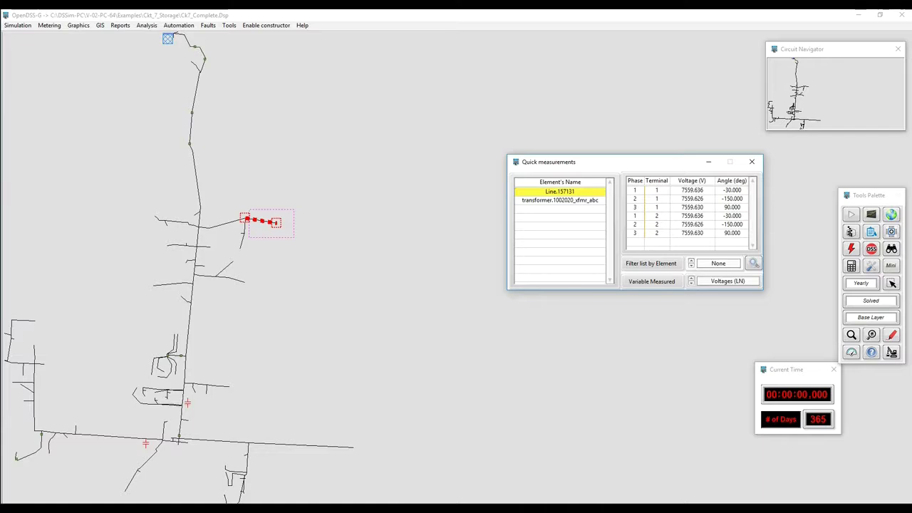
View the voltages of transformer.1002020_xfmr_abc, reselect Line.157131, and close the Quick measurements window.
{"action": "left_click", "coordinate": [561, 200]}
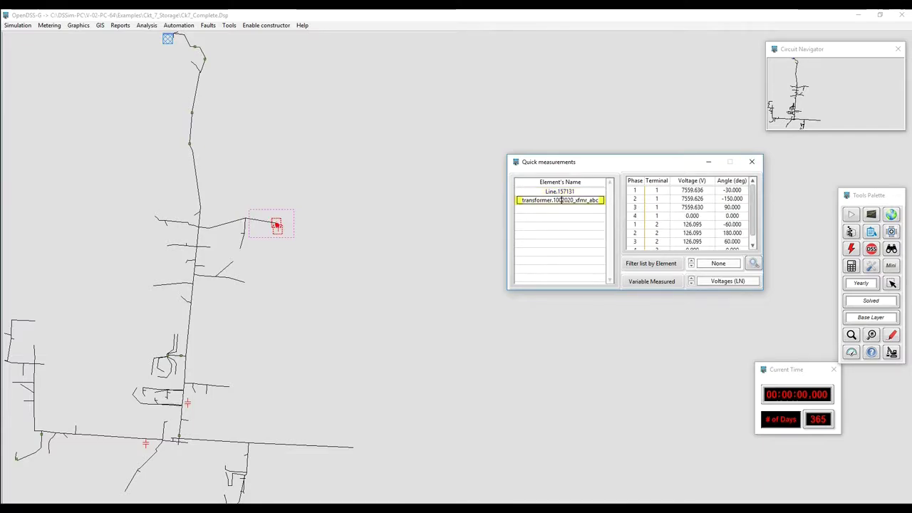
{"action": "left_click", "coordinate": [560, 191]}
{"action": "left_click", "coordinate": [751, 161]}
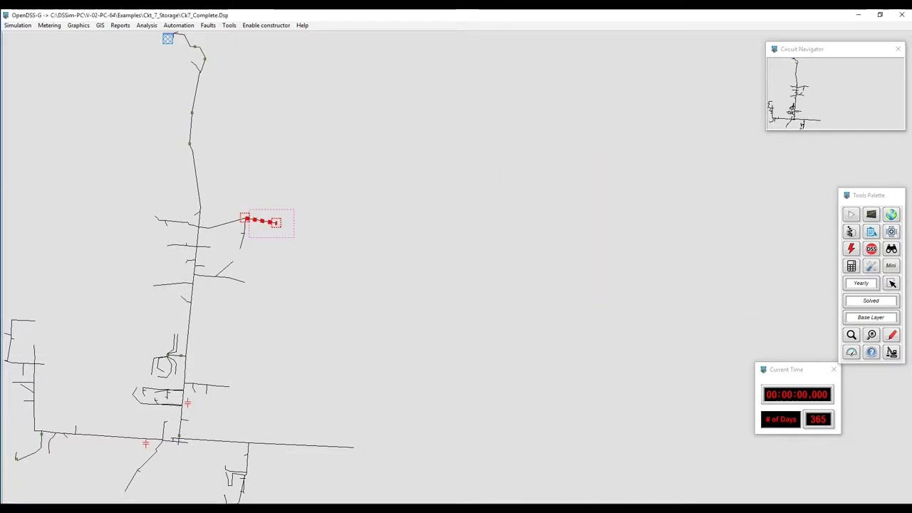
Run Quick measurements again on a region around the upper main feeder junction, and move the results window clear of the circuit.
{"action": "left_click", "coordinate": [854, 205]}
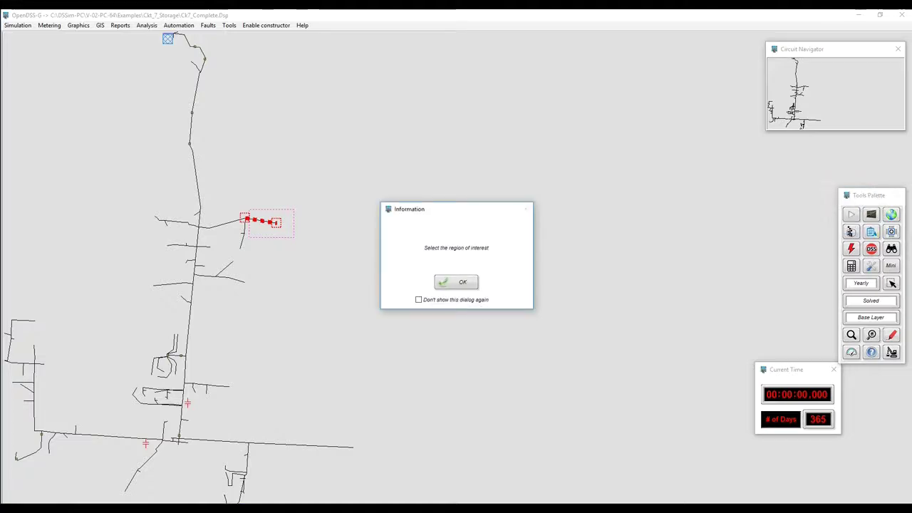
{"action": "key", "text": "Return"}
{"action": "left_click_drag", "start_coordinate": [250, 210], "coordinate": [147, 199]}
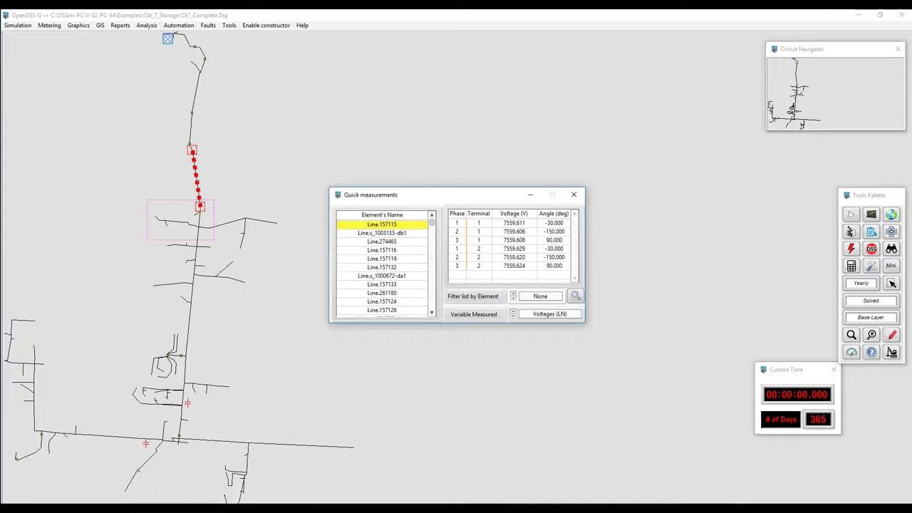
{"action": "left_click_drag", "start_coordinate": [427, 194], "coordinate": [610, 135]}
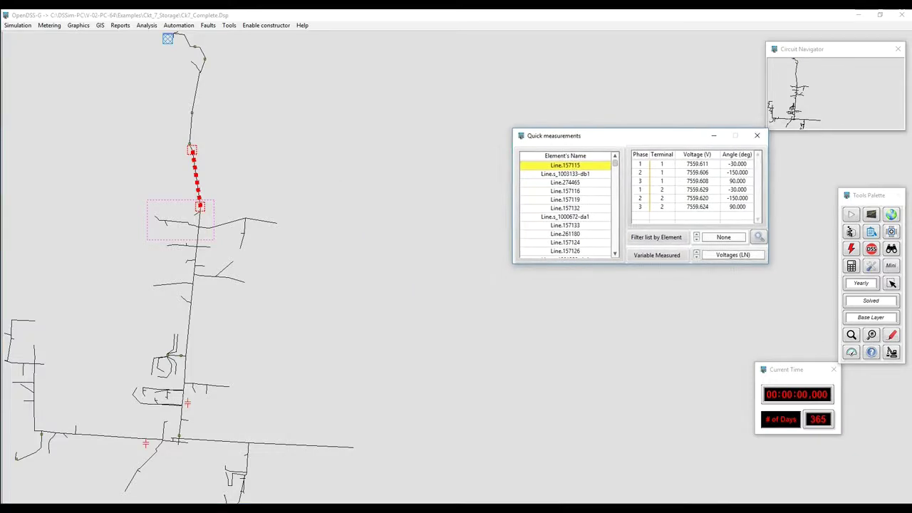
Try filtering the measured element list by Line, and reset the filter to None.
{"action": "left_click", "coordinate": [723, 236]}
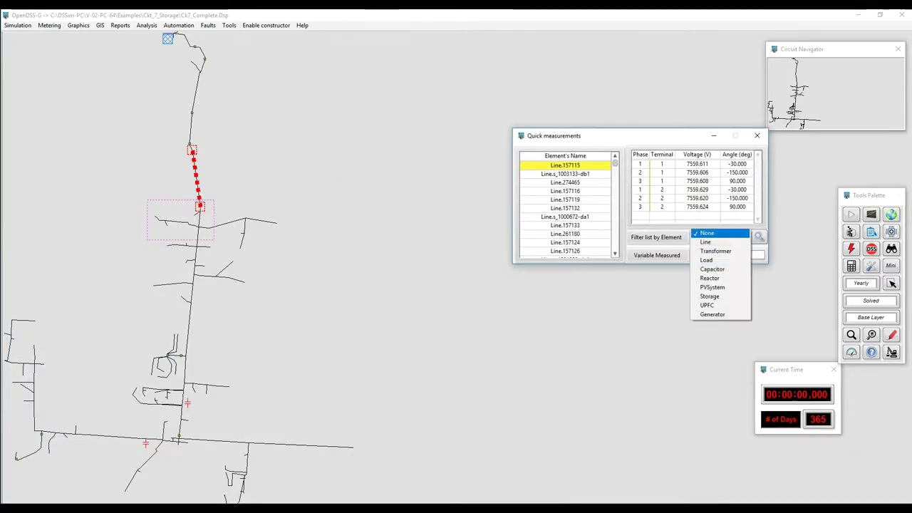
{"action": "left_click", "coordinate": [716, 243]}
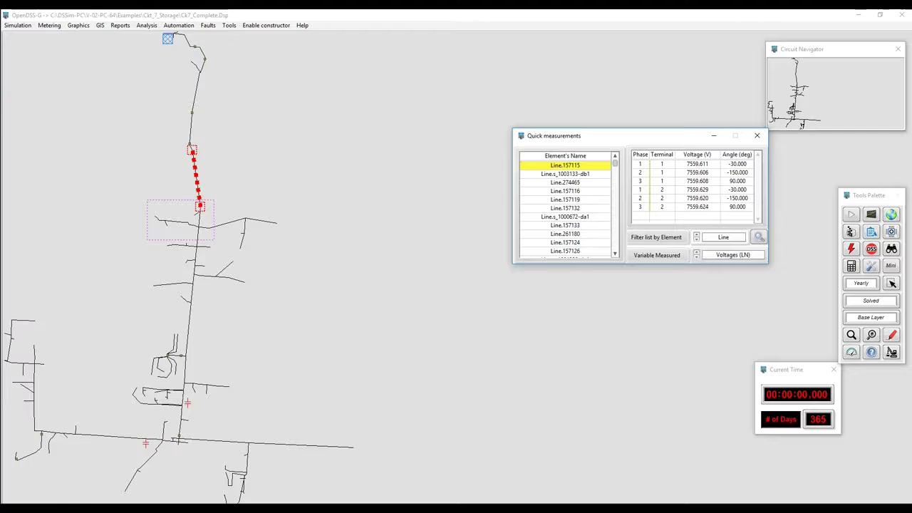
{"action": "left_click", "coordinate": [724, 236]}
{"action": "left_click", "coordinate": [716, 222]}
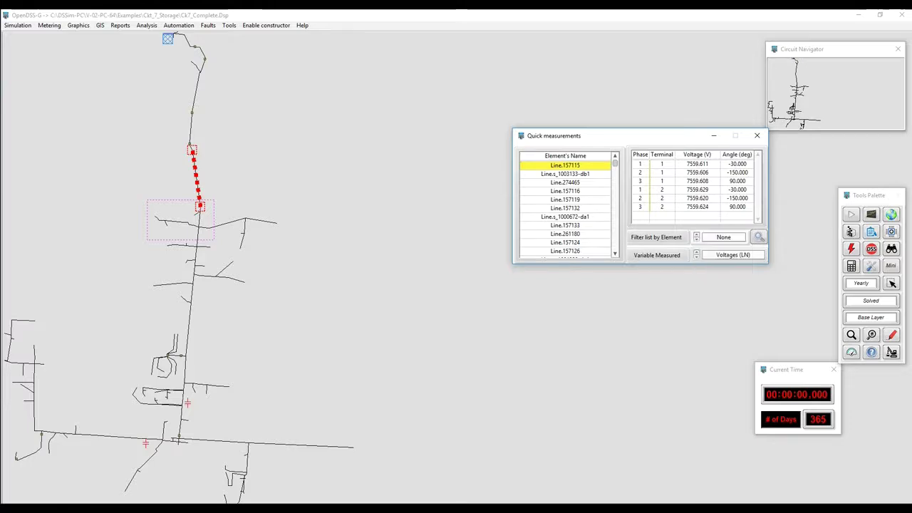
Examine the line-to-neutral voltages and circuit locations of several listed lines, from Line.s_1003133-db1 to Line.157126, ending on Line.s_1000672-da1.
{"action": "left_click", "coordinate": [564, 174]}
{"action": "left_click", "coordinate": [583, 182]}
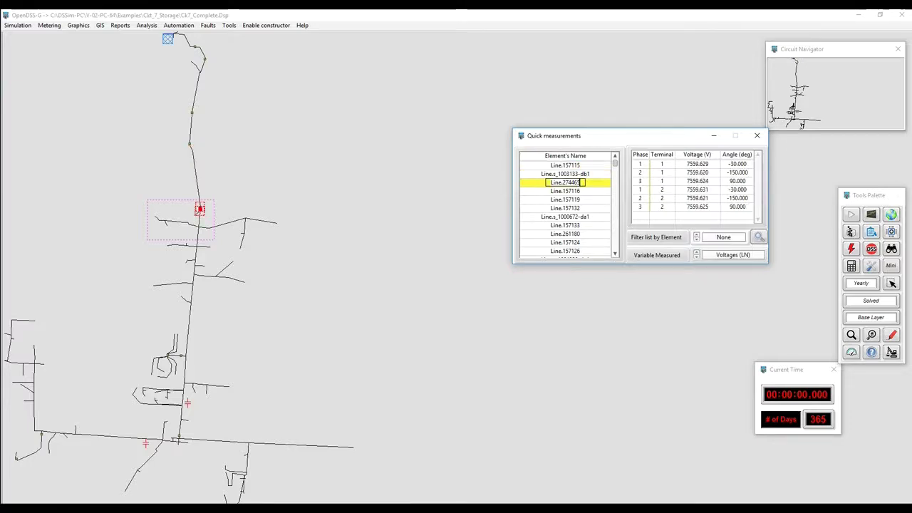
{"action": "left_click", "coordinate": [581, 191]}
{"action": "left_click", "coordinate": [579, 199]}
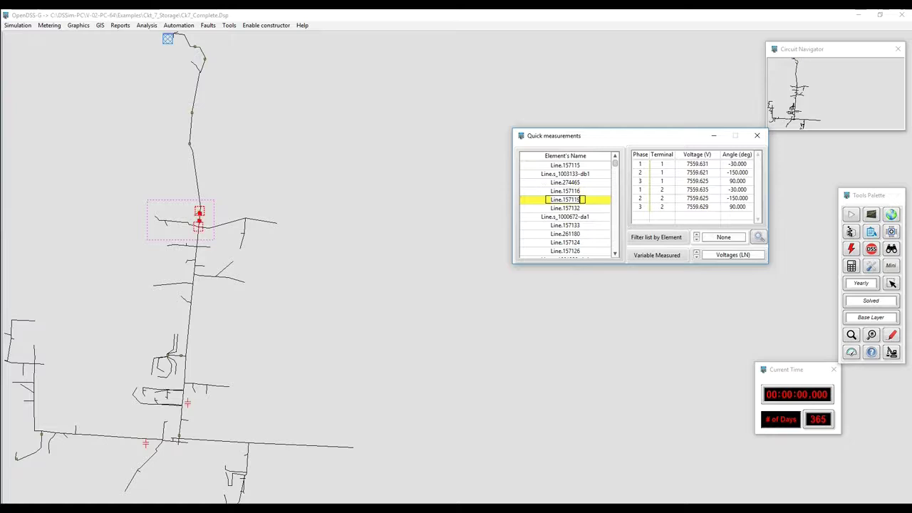
{"action": "left_click", "coordinate": [579, 225]}
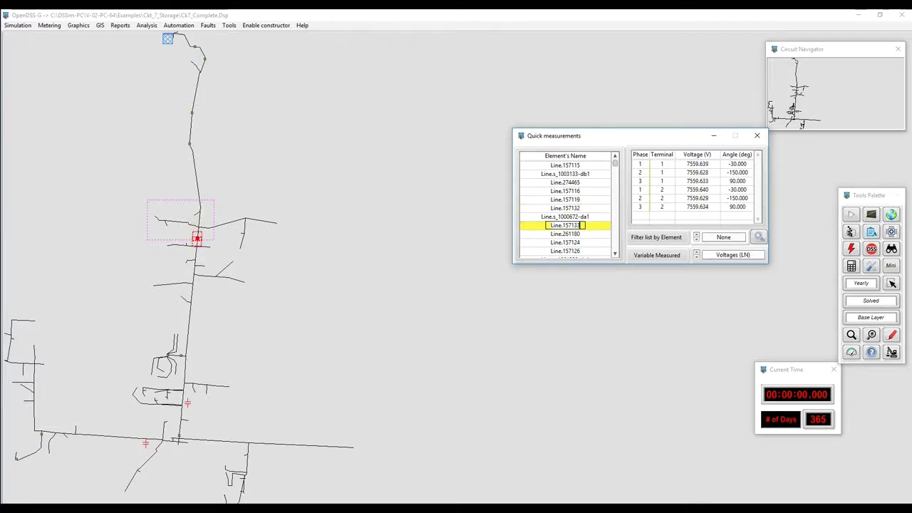
{"action": "left_click", "coordinate": [579, 242]}
{"action": "left_click", "coordinate": [580, 251]}
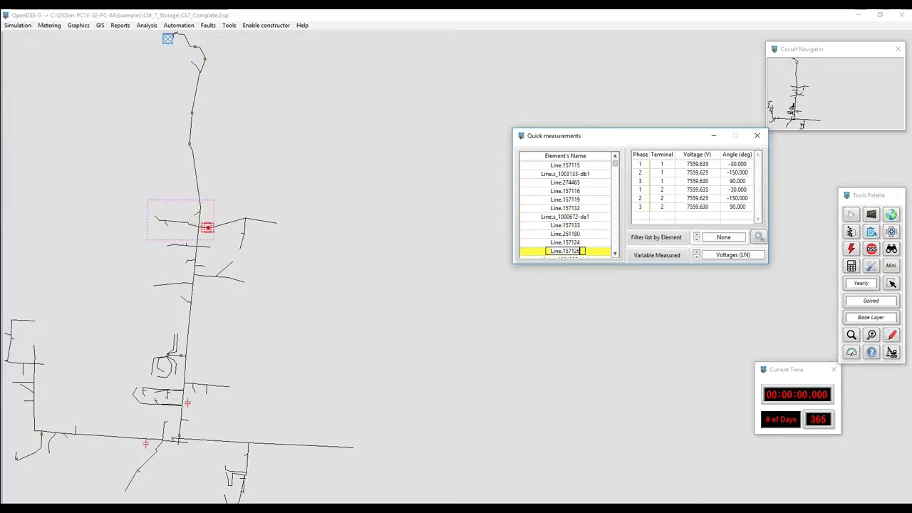
{"action": "left_click", "coordinate": [588, 216]}
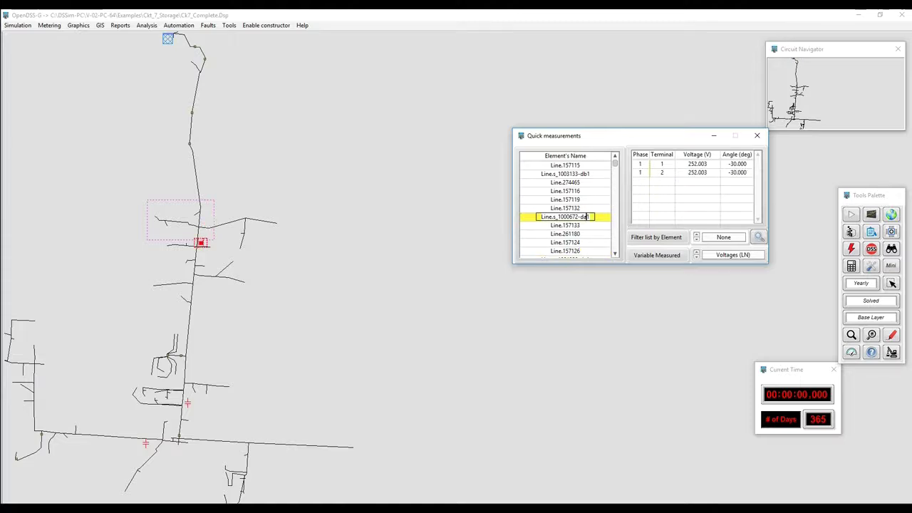
Examine the line-to-neutral voltages and circuit locations of Line.157133, Line.261180 and Line.157118.
{"action": "left_click", "coordinate": [583, 225]}
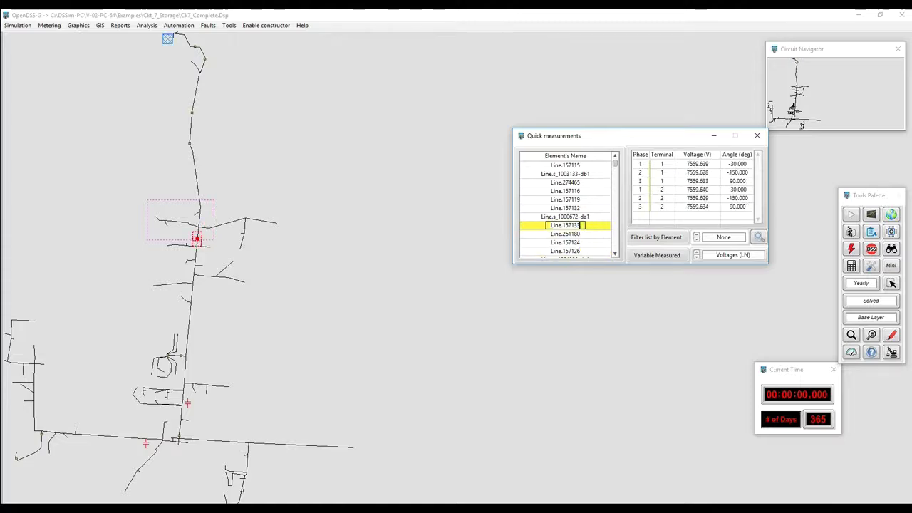
{"action": "left_click", "coordinate": [583, 233]}
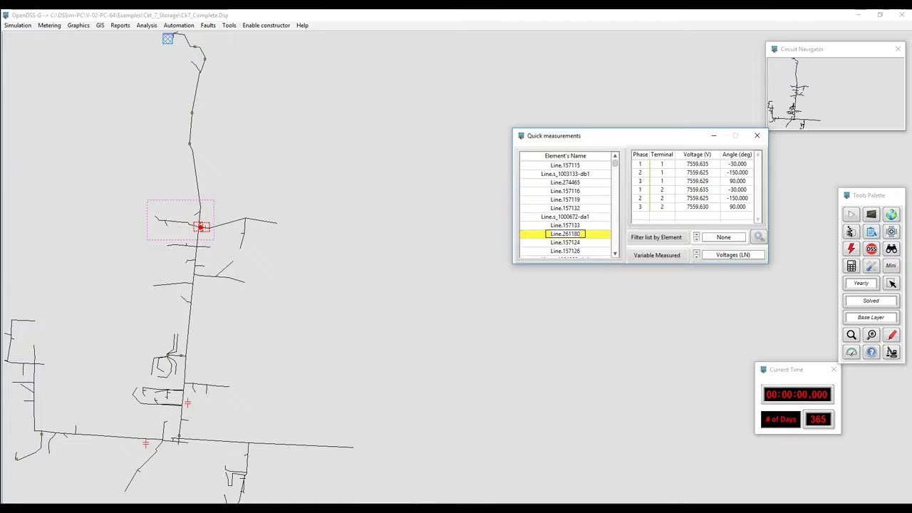
{"action": "scroll", "coordinate": [581, 234], "scroll_direction": "down", "scroll_amount": 5}
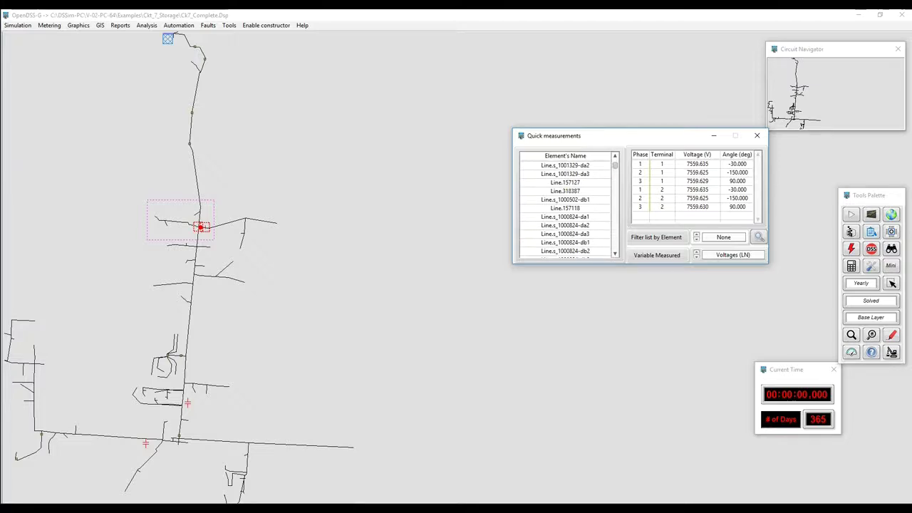
{"action": "left_click", "coordinate": [583, 208]}
Switch the measured variable to Currents, view Line.s_1000502-db1 and Line.157127, and move the Quick measurements window closer to the circuit.
{"action": "left_click", "coordinate": [733, 254]}
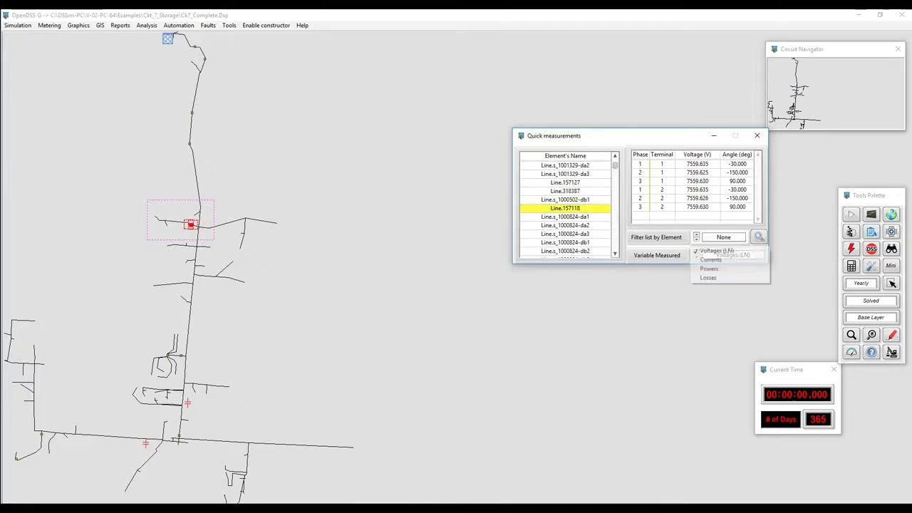
{"action": "left_click", "coordinate": [712, 259]}
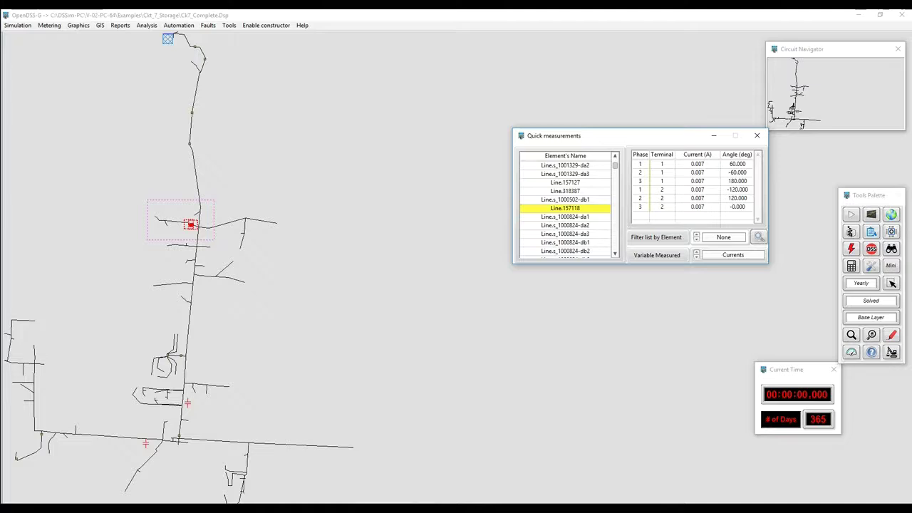
{"action": "left_click", "coordinate": [575, 200]}
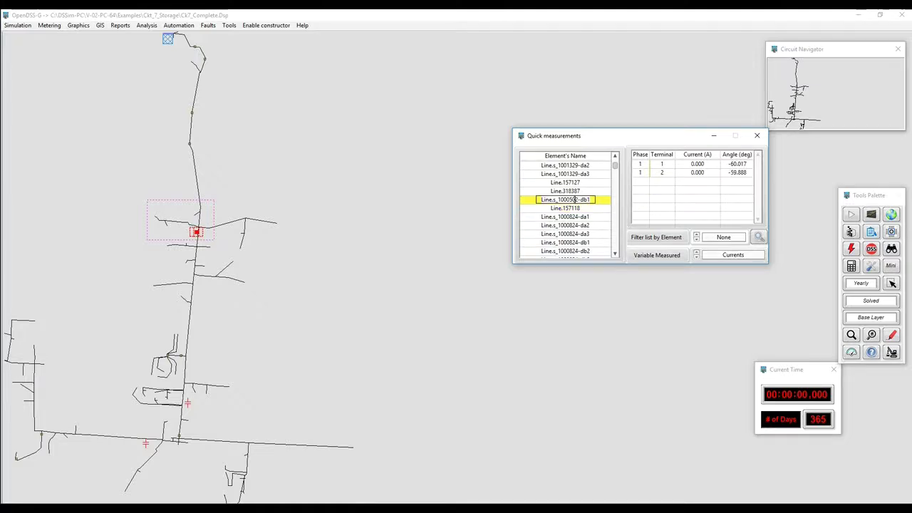
{"action": "left_click", "coordinate": [577, 182]}
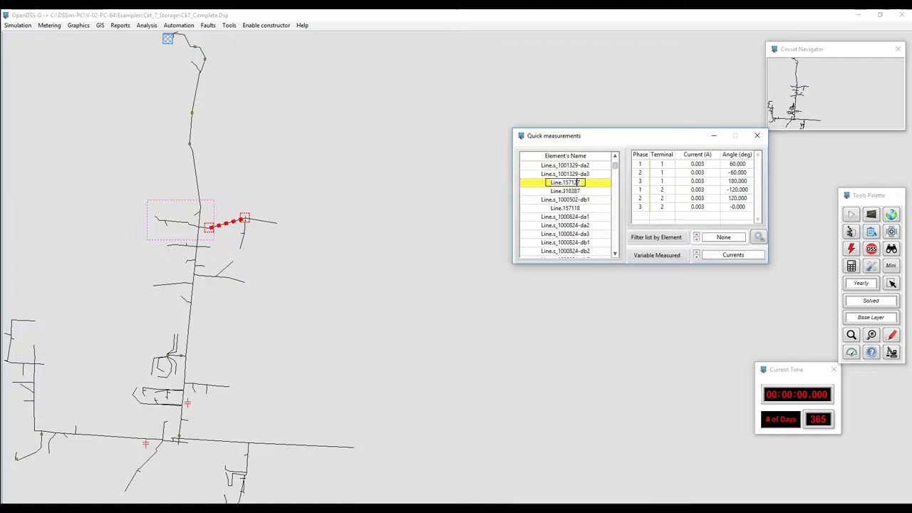
{"action": "left_click_drag", "start_coordinate": [681, 135], "coordinate": [530, 72]}
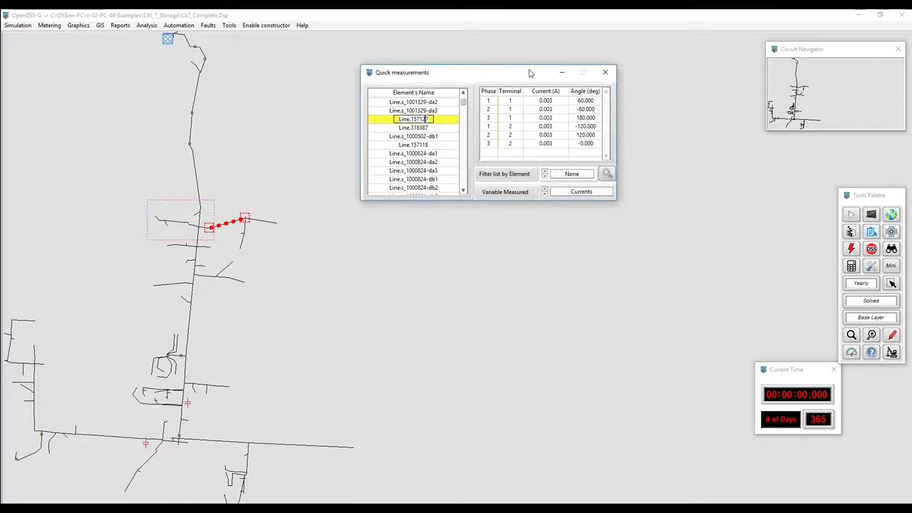